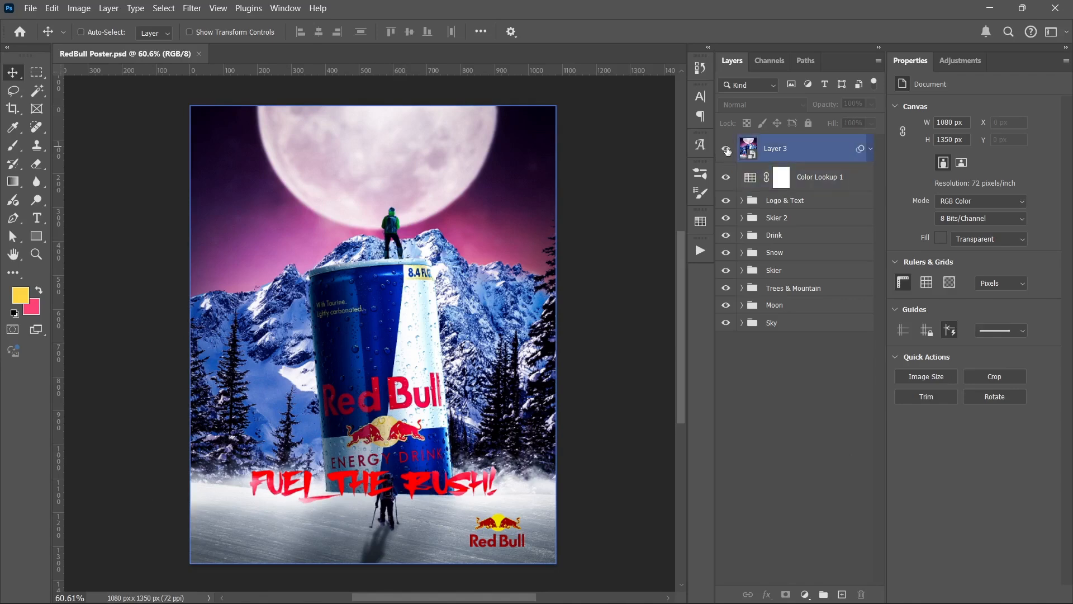
# Step: Hide every layer and group above the Sky group and expand Sky to list its contents
pyautogui.moveTo(727, 150); pyautogui.dragTo(707, 123)
pyautogui.moveTo(727, 150); pyautogui.dragTo(727, 306)
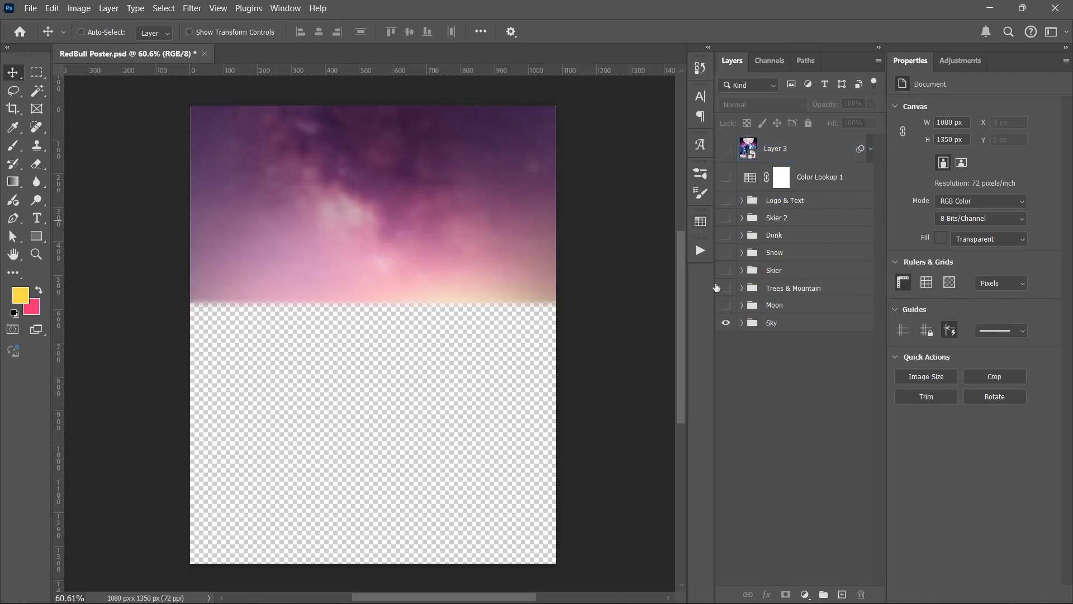
pyautogui.click(736, 325)
pyautogui.click(742, 324)
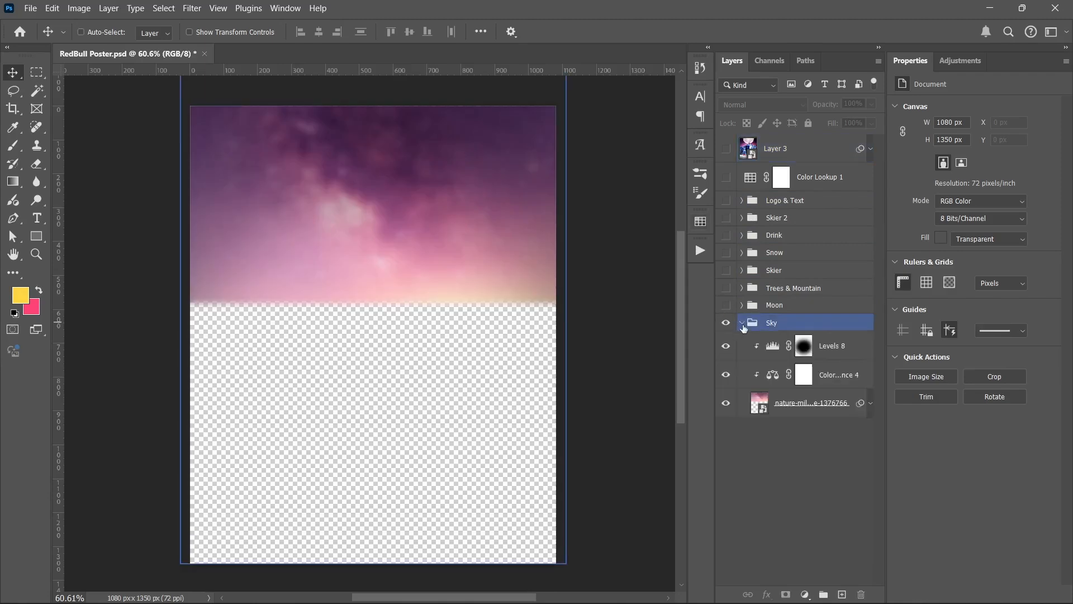
pyautogui.click(747, 347)
pyautogui.click(752, 394)
pyautogui.click(762, 471)
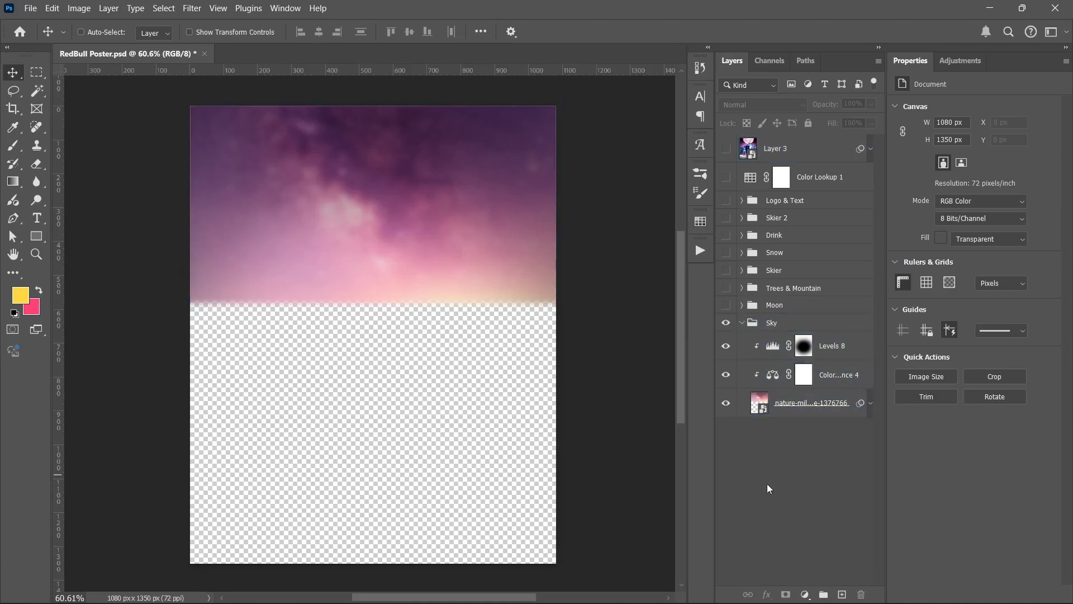
# Step: Hide the Levels 8 and Color Balance adjustments in the Sky group and select the sky image layer
pyautogui.click(726, 306)
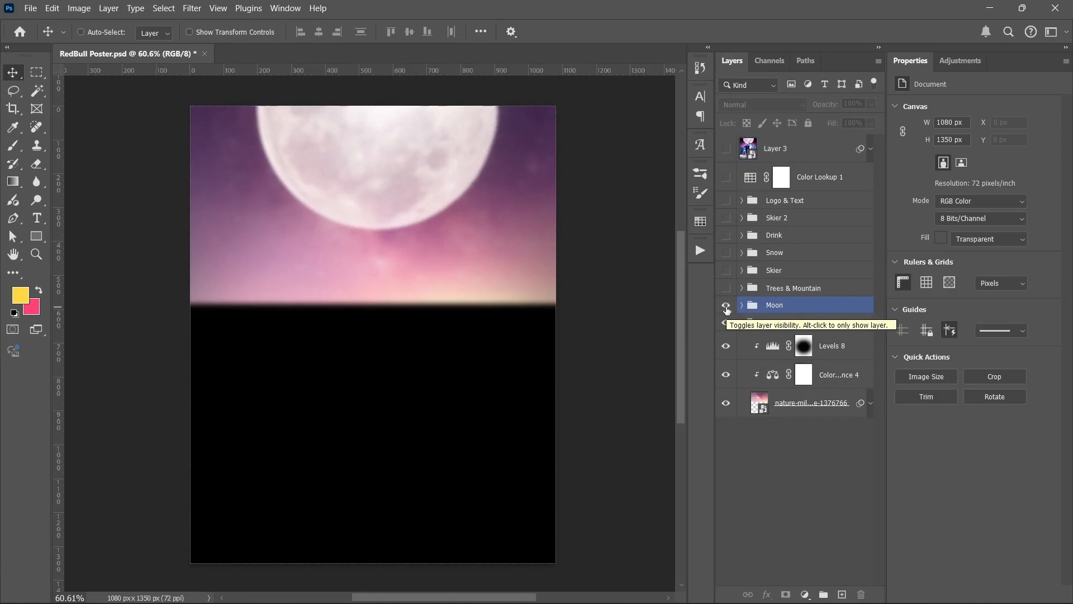
pyautogui.click(726, 306)
pyautogui.click(754, 348)
pyautogui.click(727, 345)
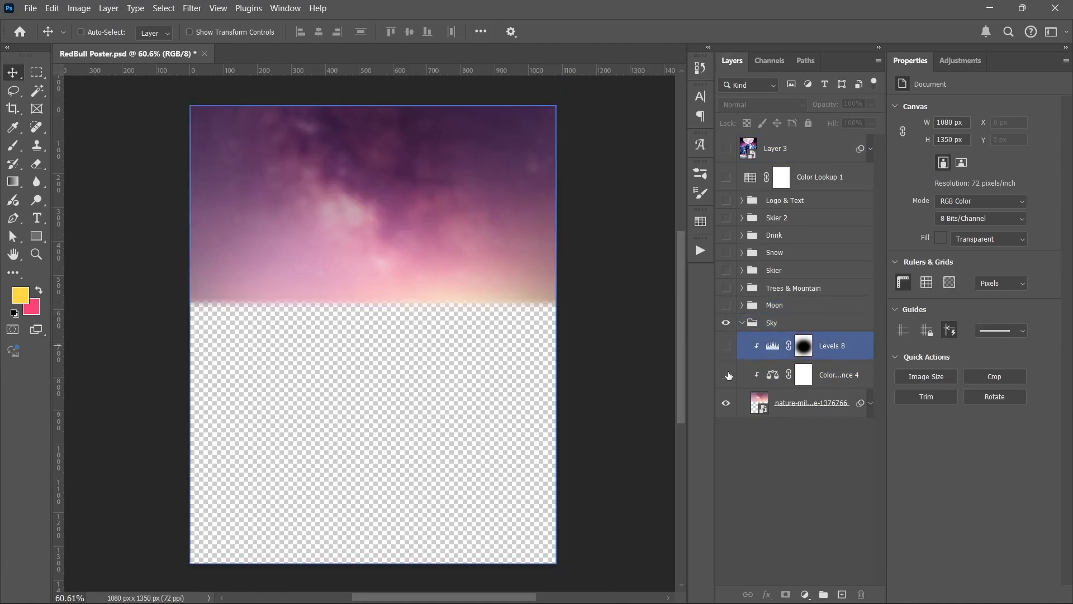
pyautogui.click(726, 374)
pyautogui.click(752, 402)
pyautogui.click(757, 400)
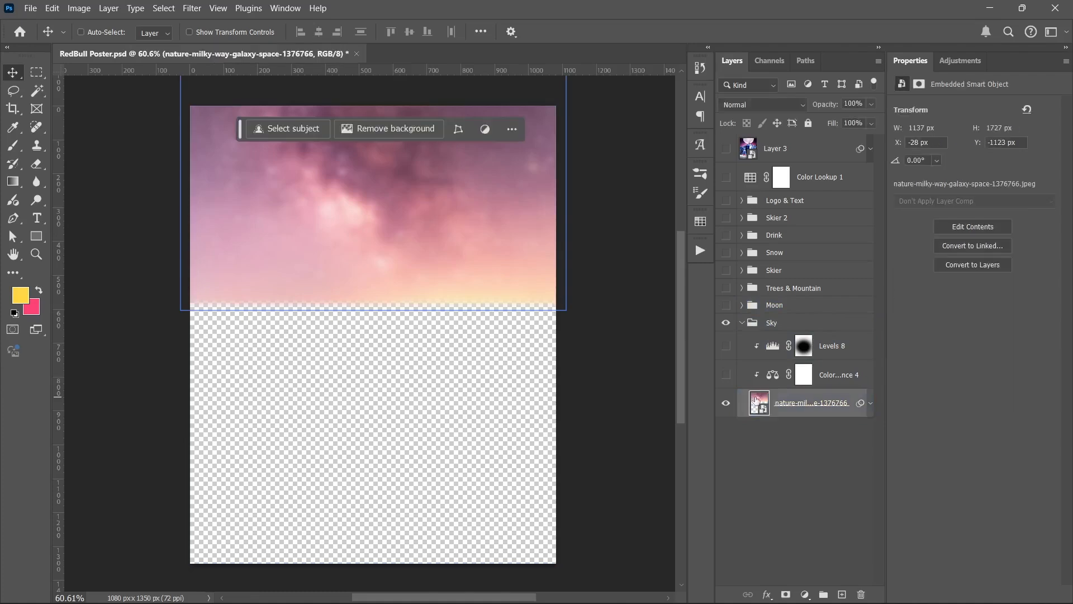
# Step: Examine the original photo inside the sky smart object, close it, and check the layer's smart filters
pyautogui.doubleClick(759, 401)
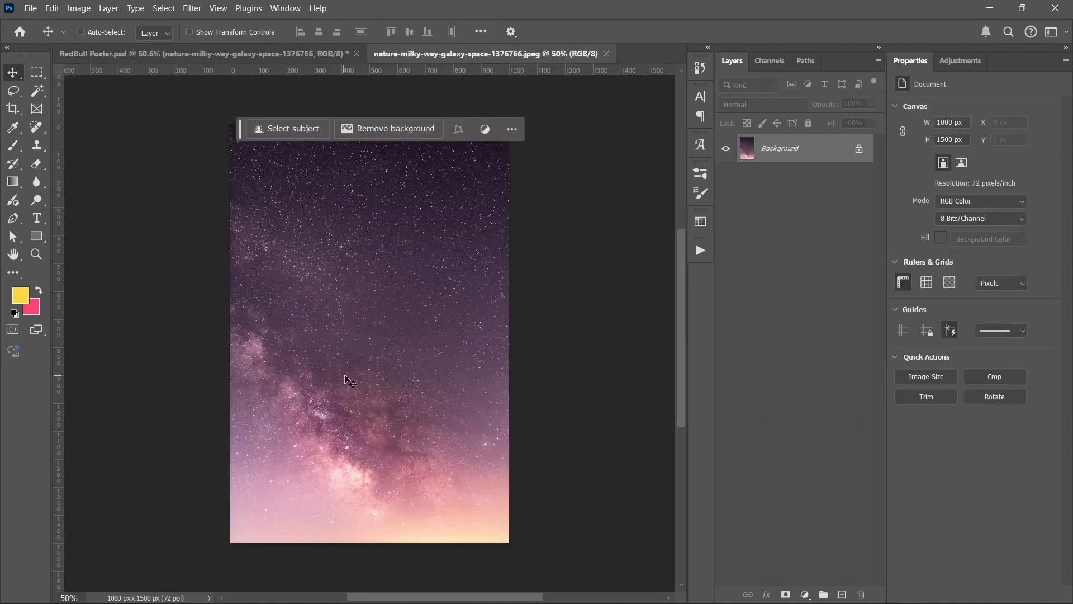
pyautogui.click(606, 51)
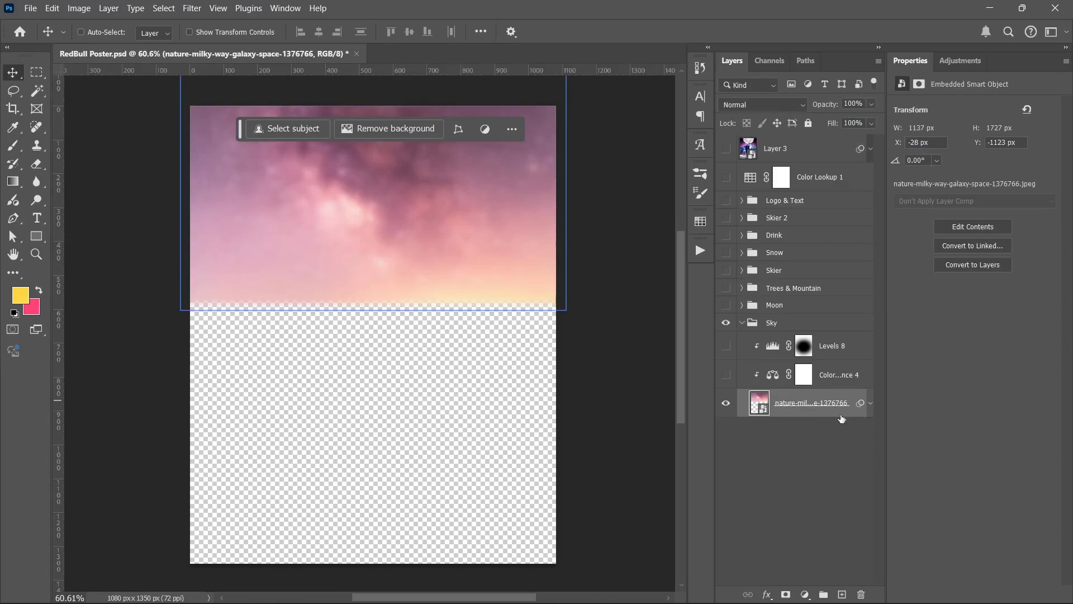
pyautogui.click(871, 404)
pyautogui.click(871, 405)
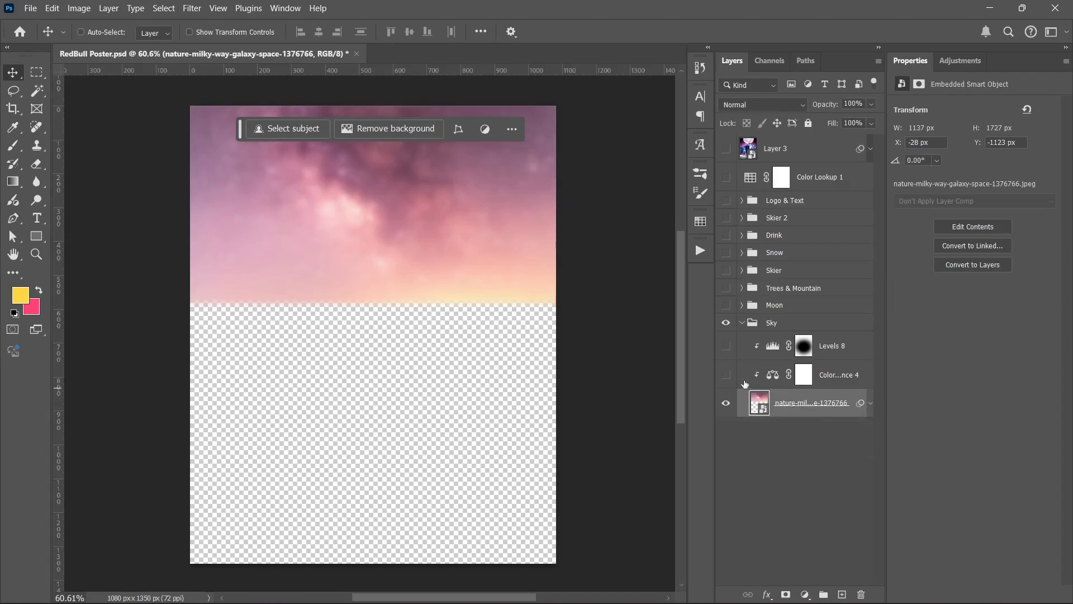
# Step: Show the Sky group's Color Balance adjustment, display its settings, and compare the sky with and without it
pyautogui.click(727, 374)
pyautogui.click(771, 375)
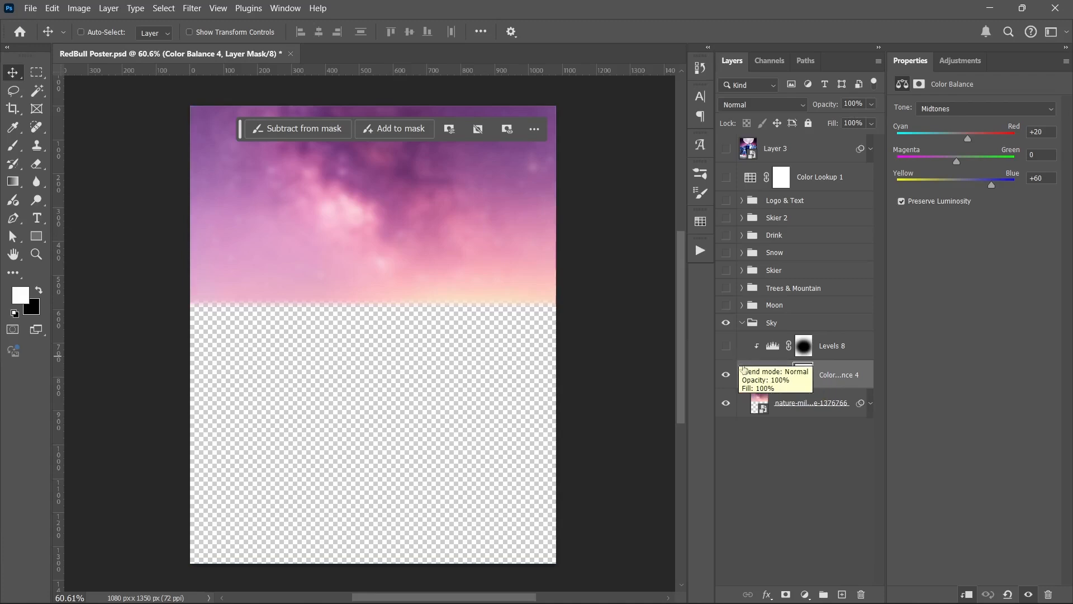
pyautogui.click(726, 375)
pyautogui.click(726, 374)
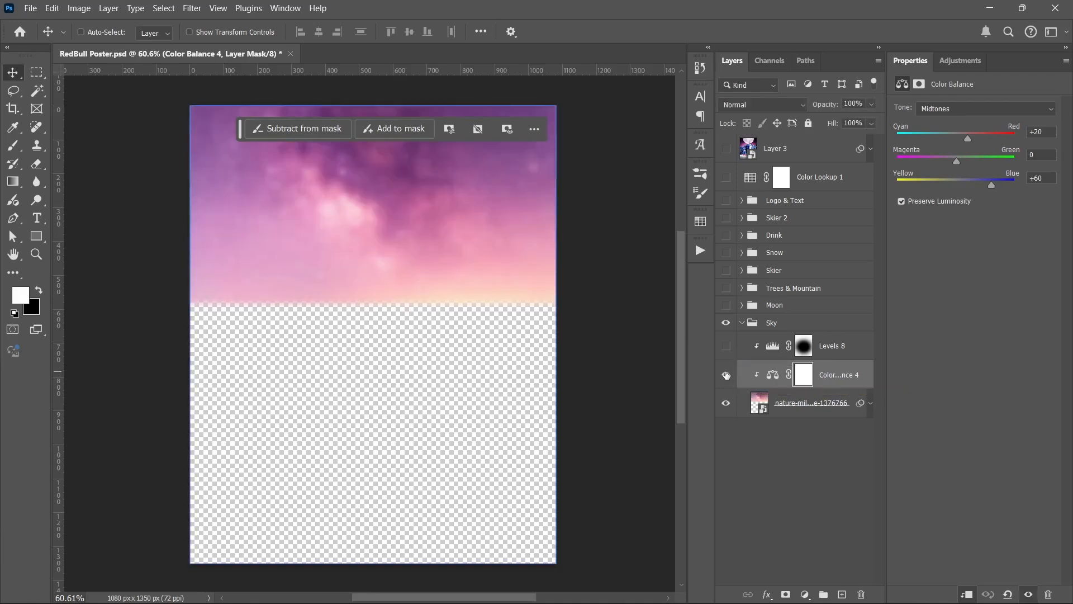
# Step: Show the Levels 8 adjustment on the sky and collapse the Sky group
pyautogui.click(727, 347)
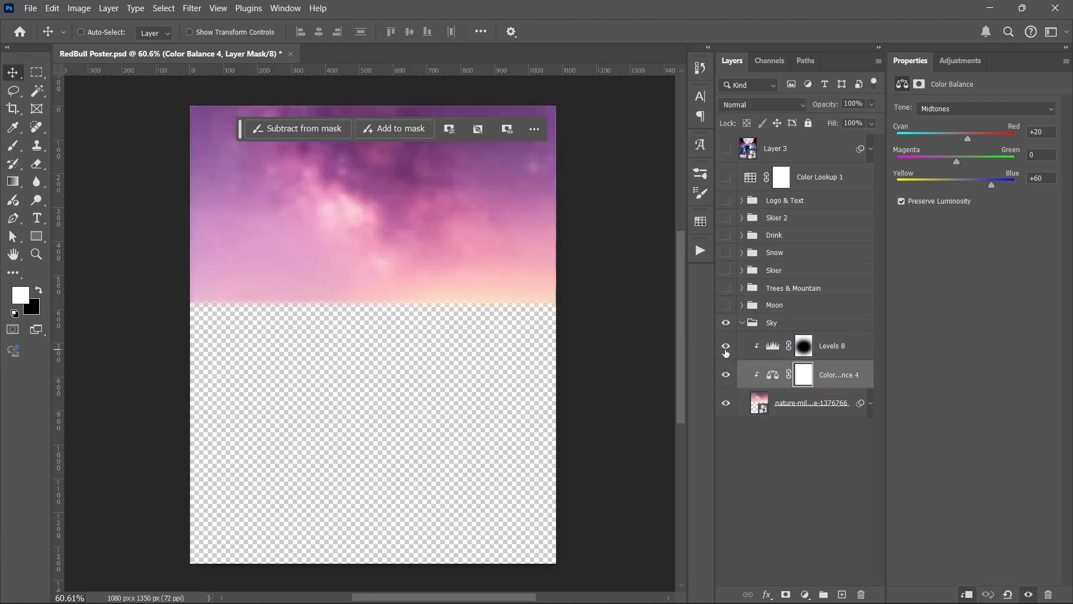
pyautogui.click(726, 347)
pyautogui.click(742, 327)
pyautogui.click(742, 324)
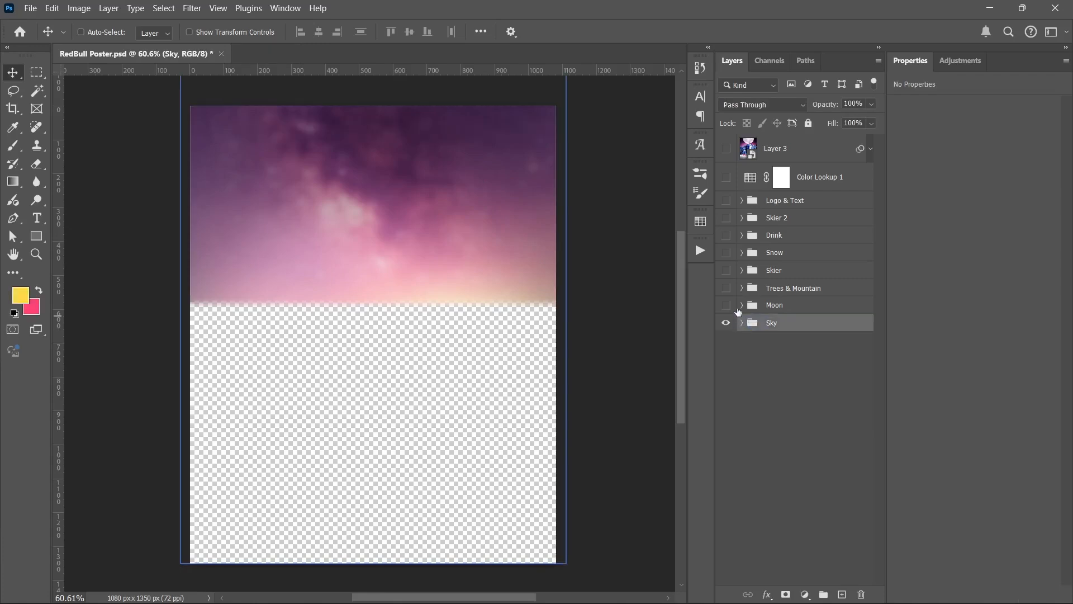
# Step: Show the Moon group with its Moon Glow layer hidden and examine the smart filters on the Moon layer
pyautogui.click(726, 304)
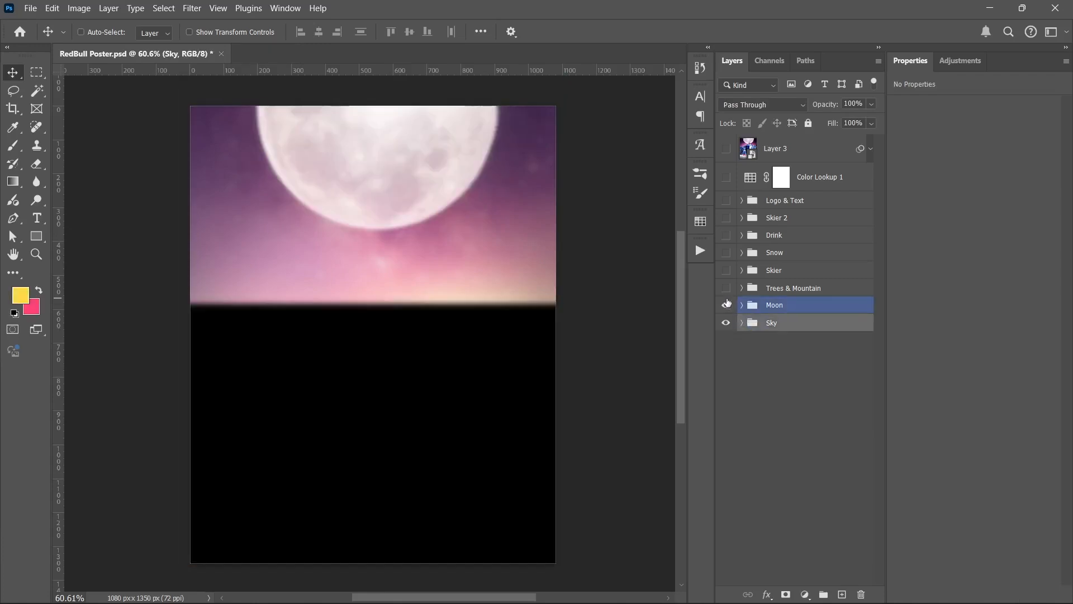
pyautogui.click(744, 308)
pyautogui.click(743, 307)
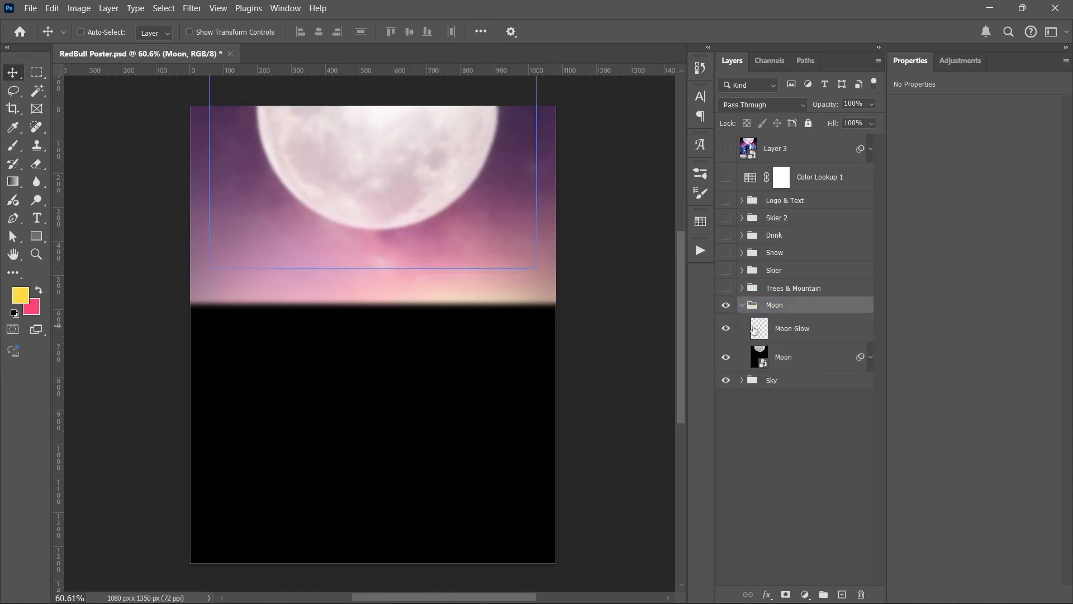
pyautogui.click(731, 336)
pyautogui.click(759, 367)
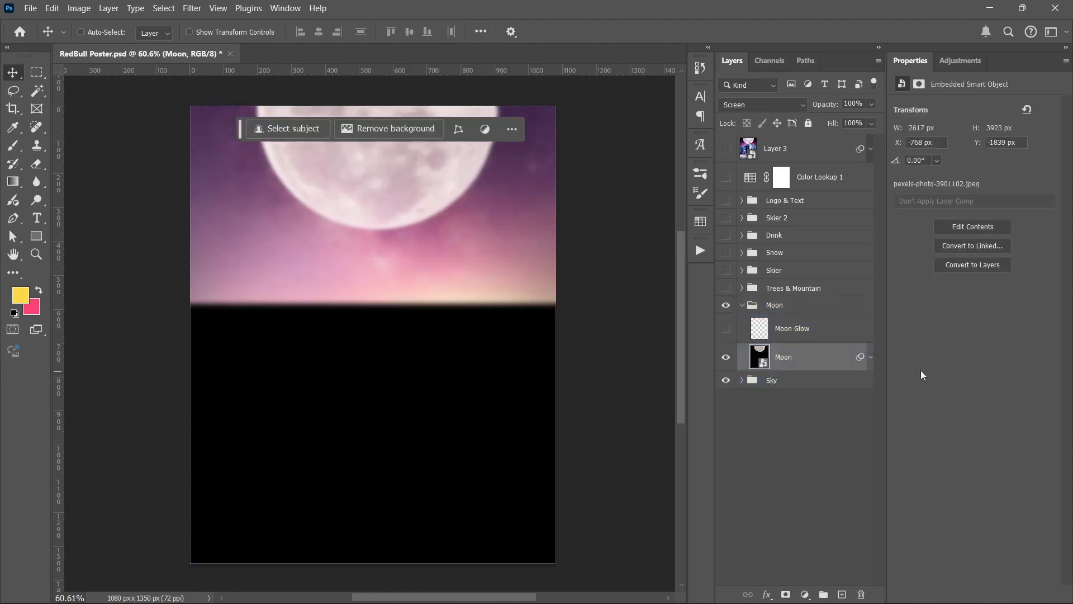
pyautogui.click(871, 357)
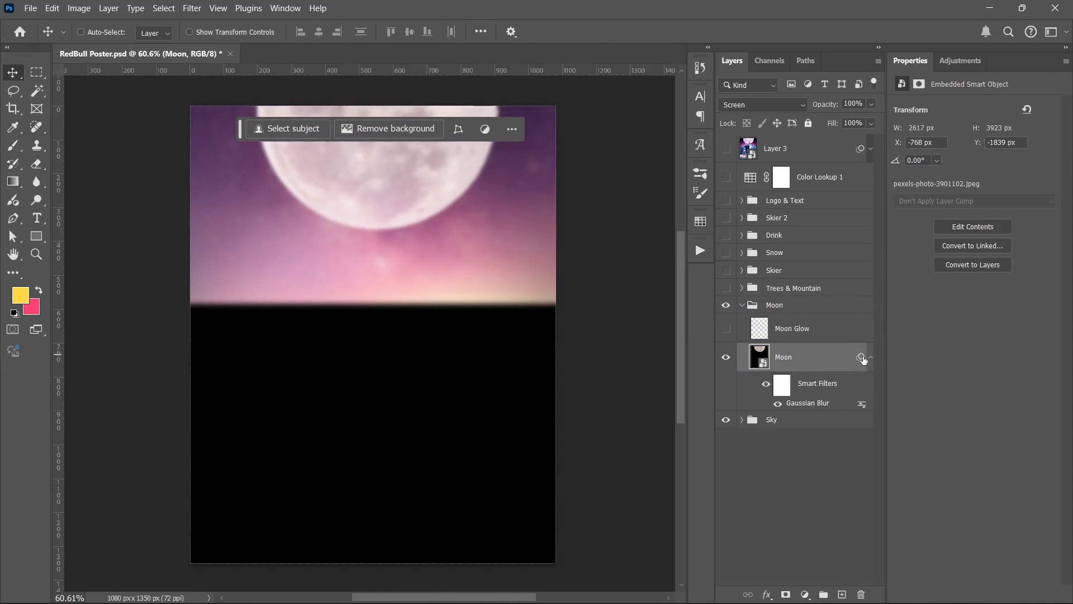
pyautogui.click(871, 358)
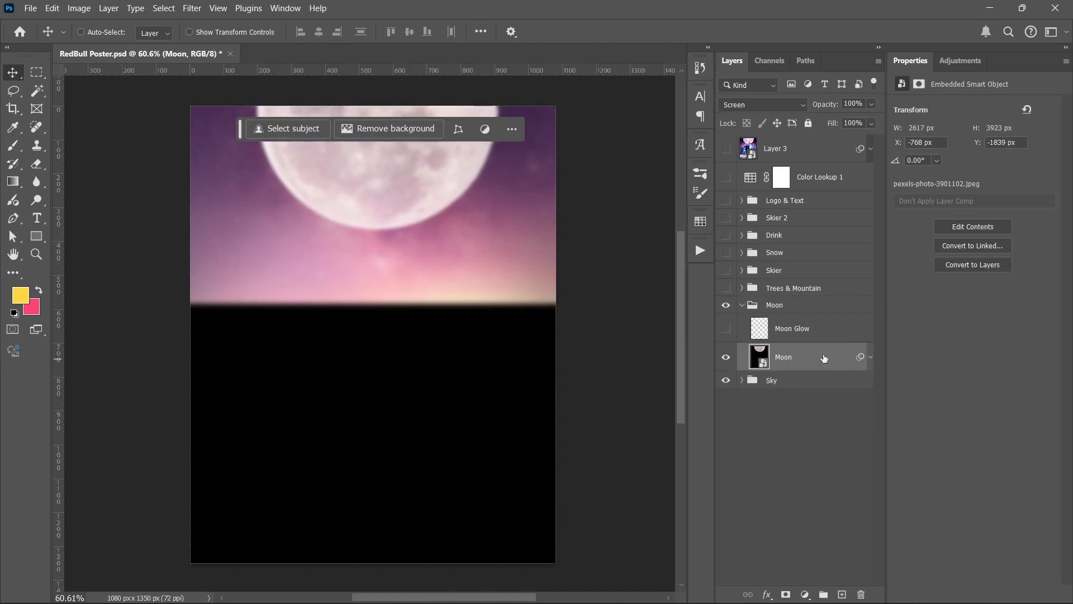
# Step: Try the Normal blend mode on the Moon layer and restore it to Screen
pyautogui.click(737, 104)
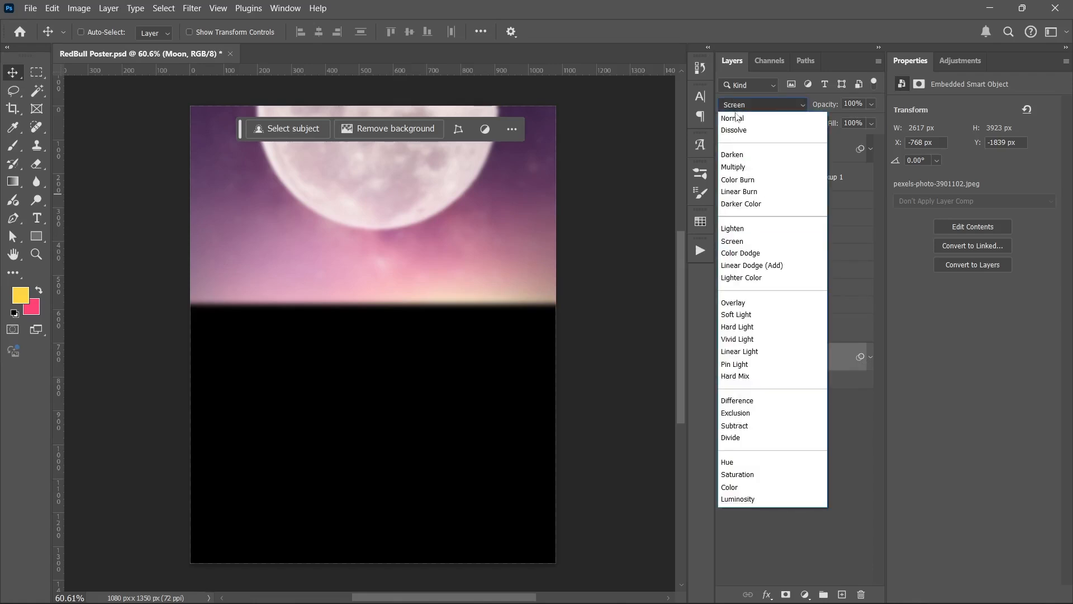
pyautogui.click(736, 113)
pyautogui.click(784, 412)
pyautogui.click(789, 361)
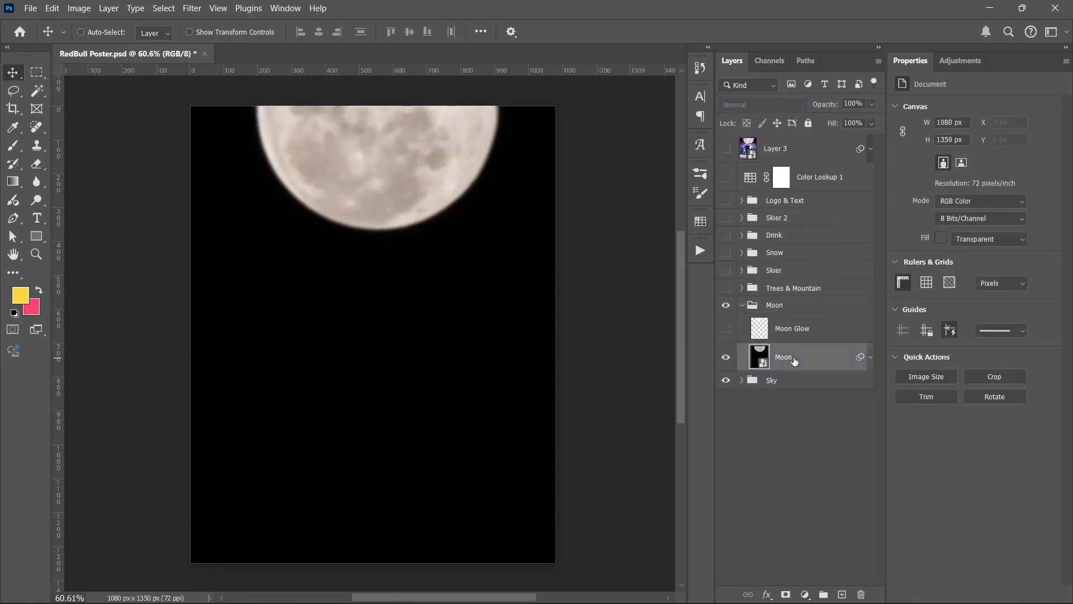
pyautogui.click(739, 105)
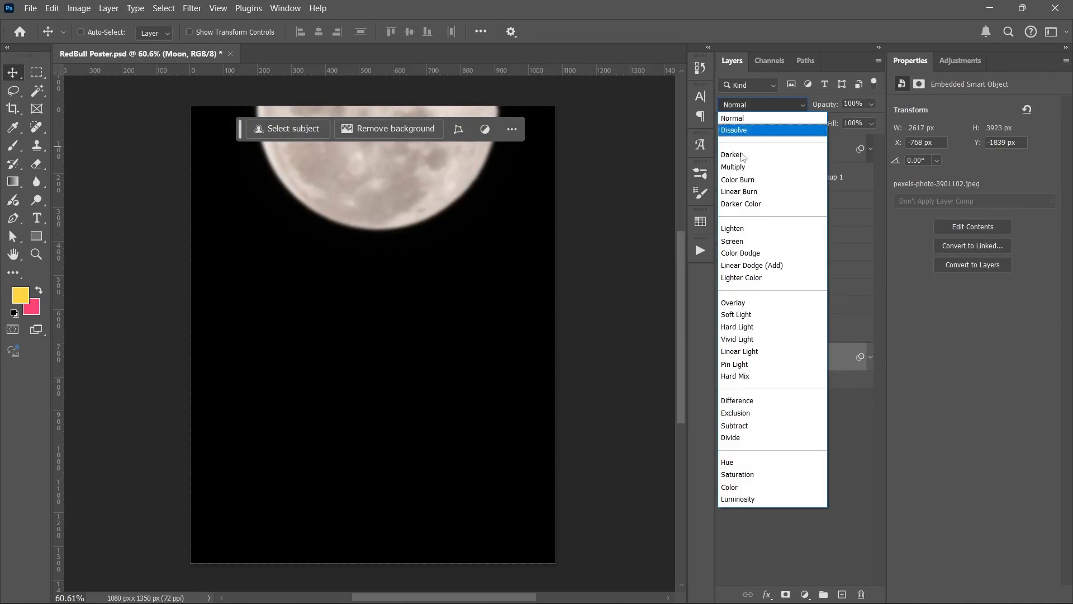
pyautogui.click(737, 244)
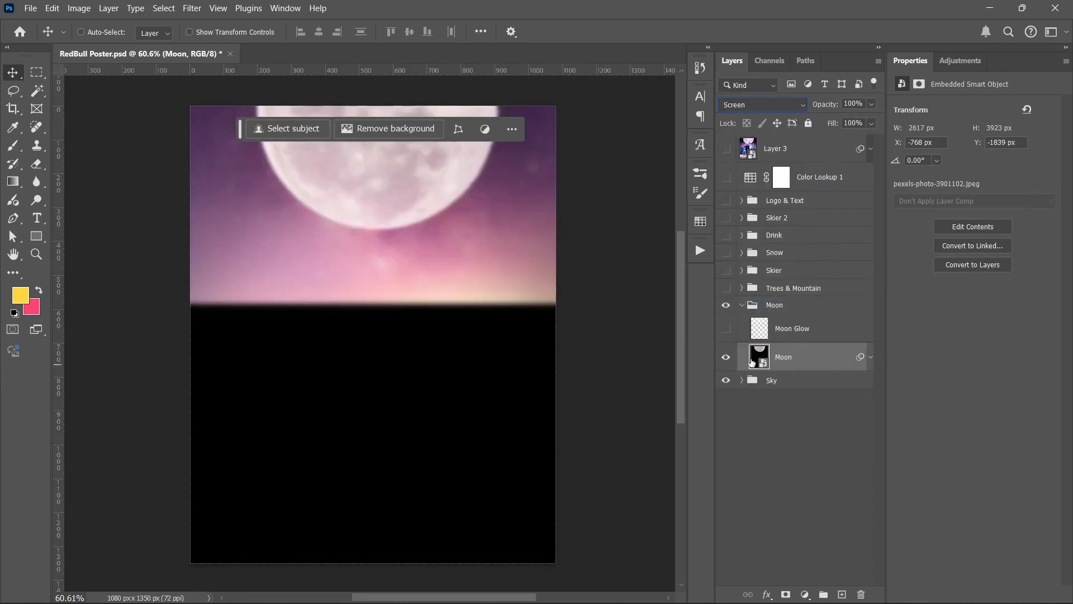
# Step: Show the Moon Glow layer and the Trees & Mountain group, and collapse the Moon group
pyautogui.click(726, 328)
pyautogui.click(757, 334)
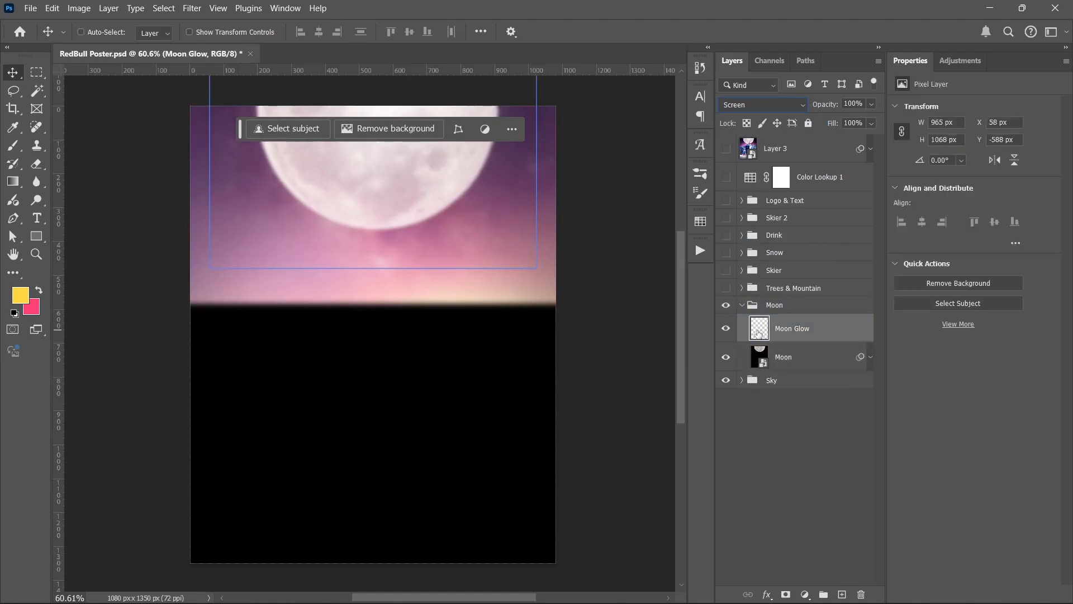
pyautogui.click(752, 306)
pyautogui.click(727, 288)
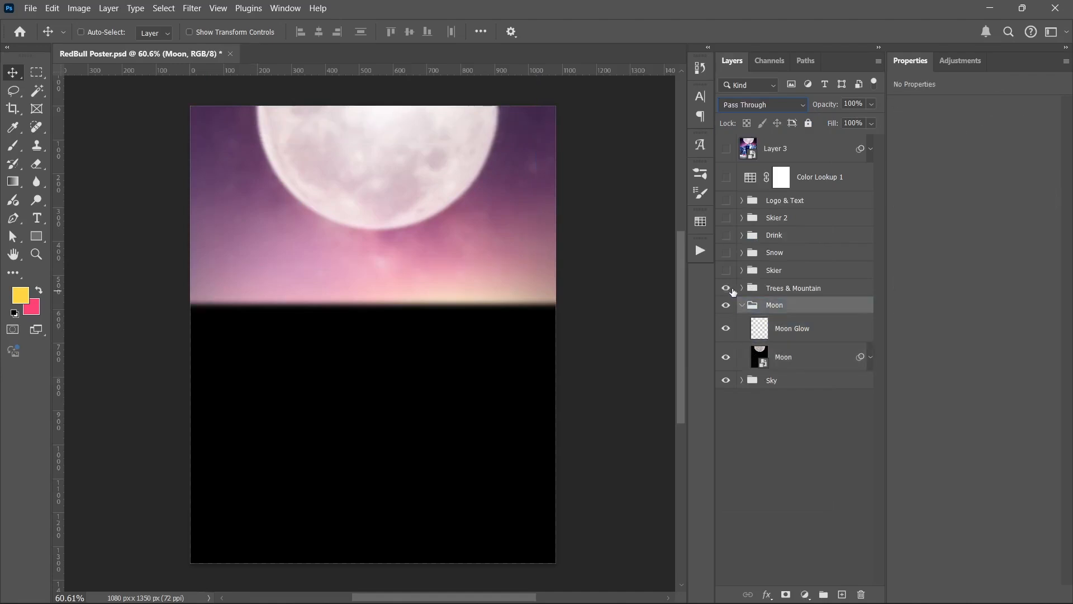
pyautogui.click(743, 305)
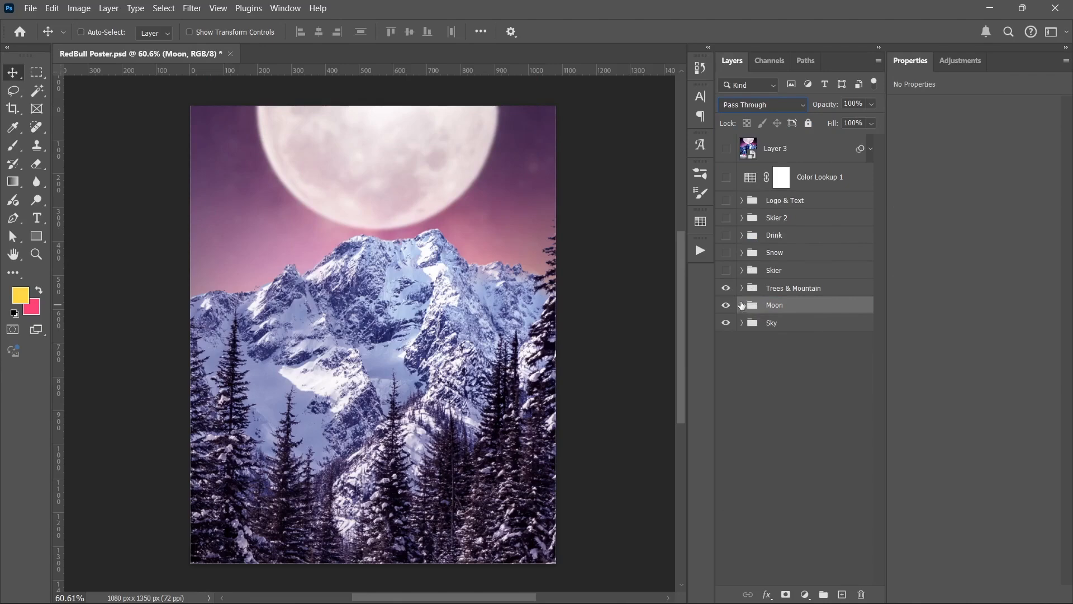
# Step: View the Trees & Mountain group alone by hiding Moon and Sky, and show both groups again
pyautogui.click(728, 292)
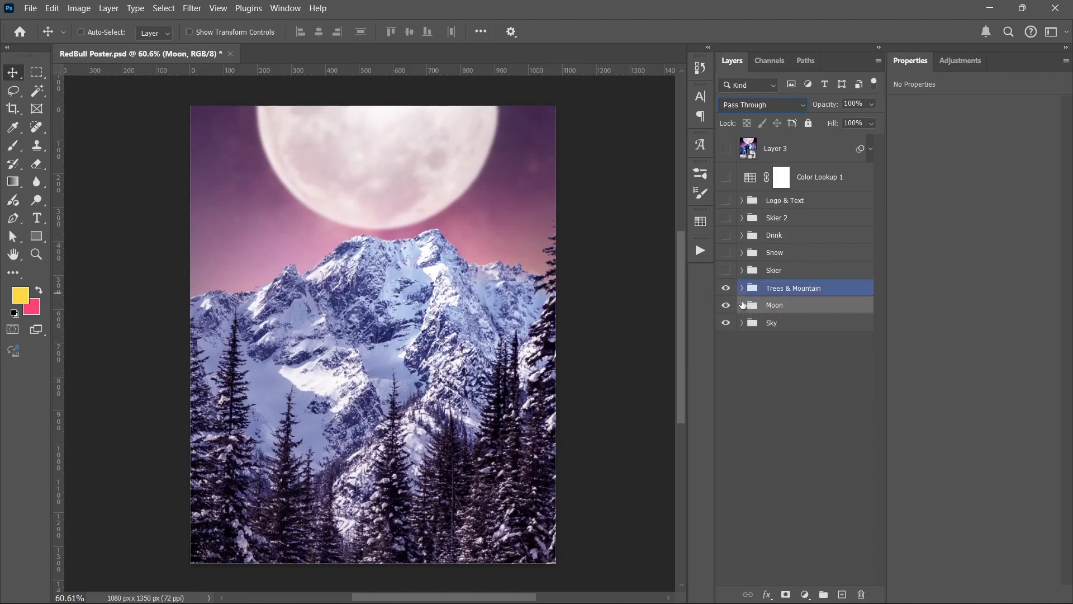
pyautogui.moveTo(726, 305); pyautogui.dragTo(731, 328)
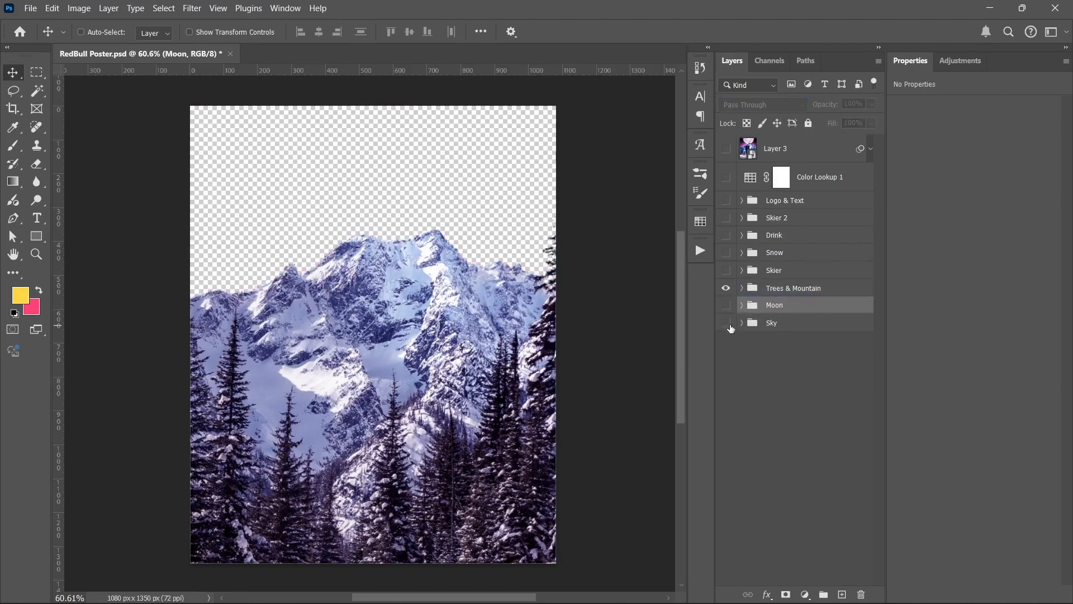
pyautogui.click(743, 287)
pyautogui.click(743, 287)
pyautogui.click(727, 324)
pyautogui.click(726, 307)
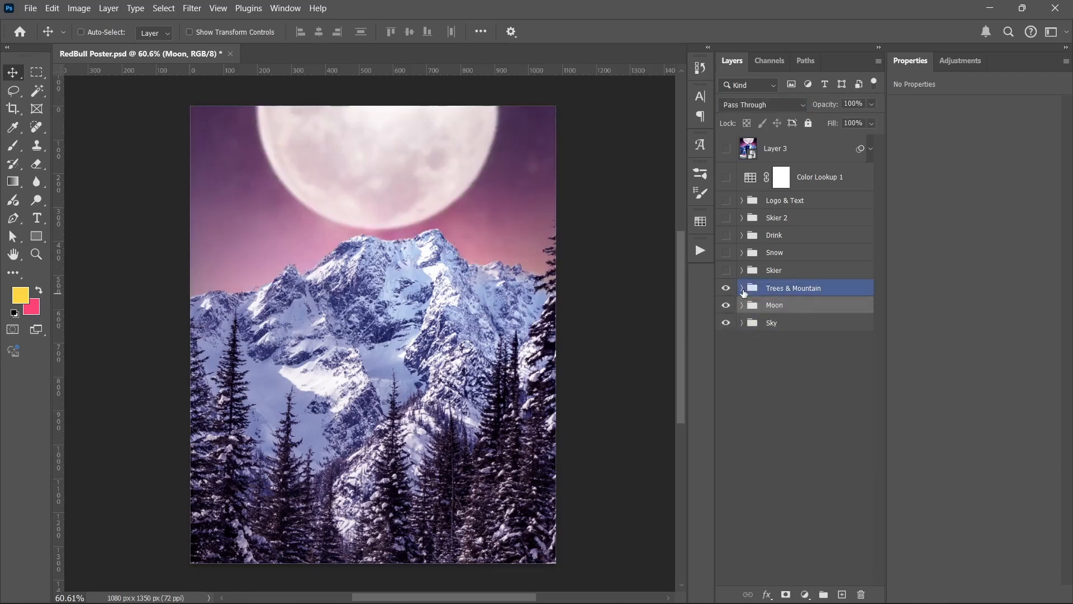
# Step: Hide the four adjustment layers in the Trees & Mountain group and compare the mountain photo with its mask disabled and enabled
pyautogui.click(743, 288)
pyautogui.moveTo(725, 316); pyautogui.dragTo(725, 398)
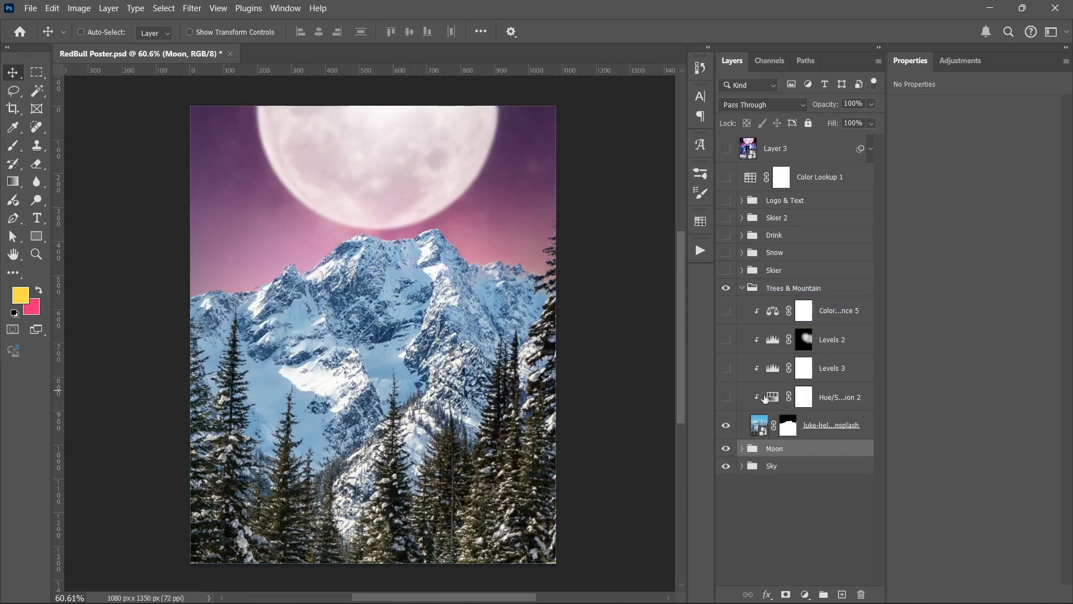
pyautogui.keyDown('shift'); pyautogui.click(786, 411); pyautogui.keyUp('shift')
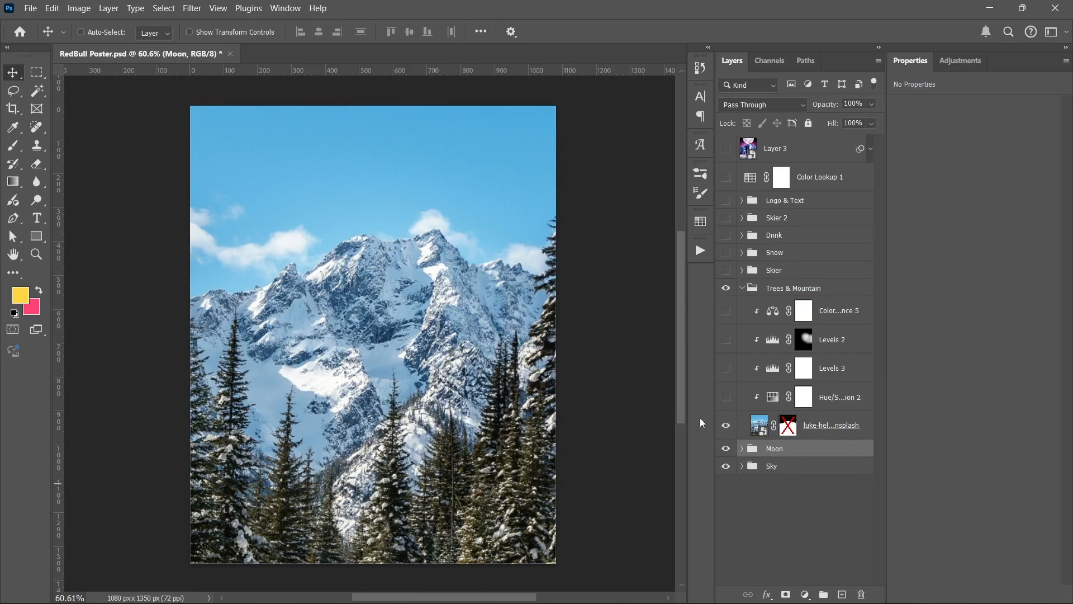
pyautogui.keyDown('shift'); pyautogui.click(787, 425); pyautogui.keyUp('shift')
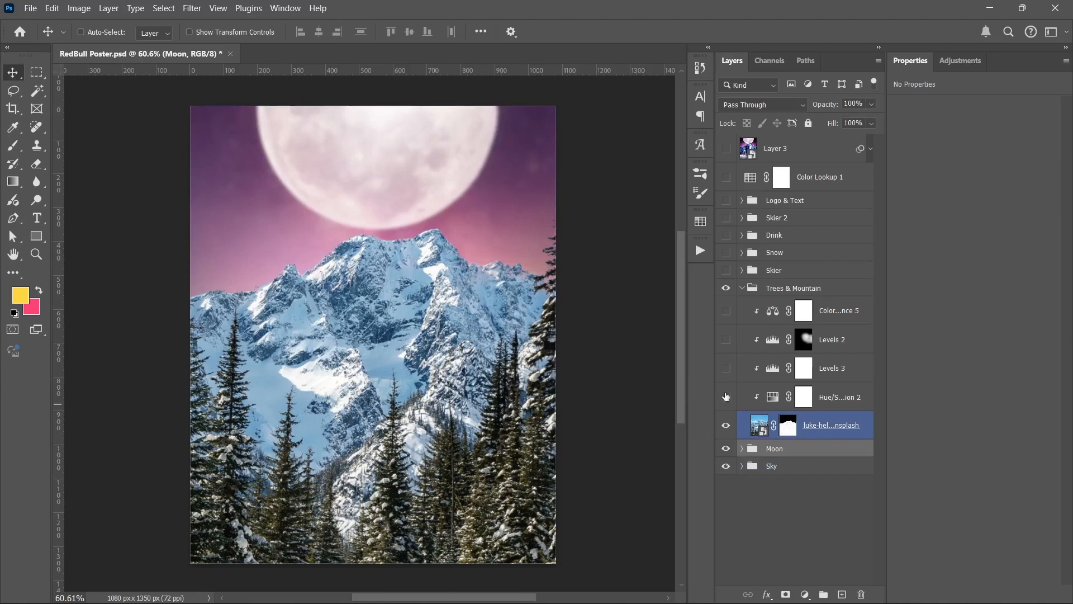
# Step: Check the unadjusted mountain cutout without the Moon and Sky groups, and restore both behind it
pyautogui.moveTo(725, 449); pyautogui.dragTo(730, 464)
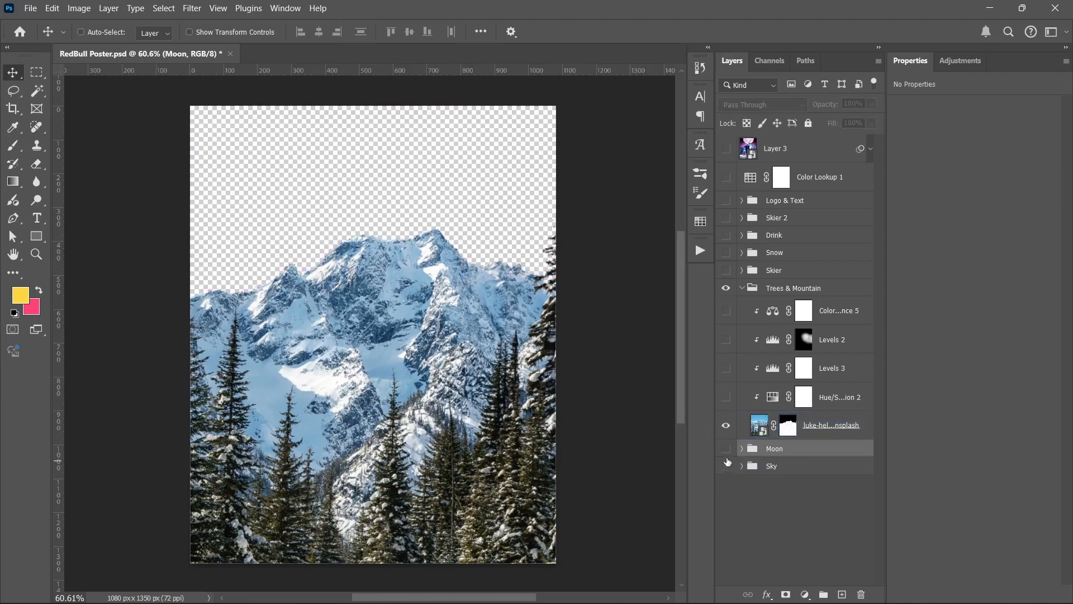
pyautogui.click(726, 448)
pyautogui.click(726, 450)
pyautogui.click(727, 464)
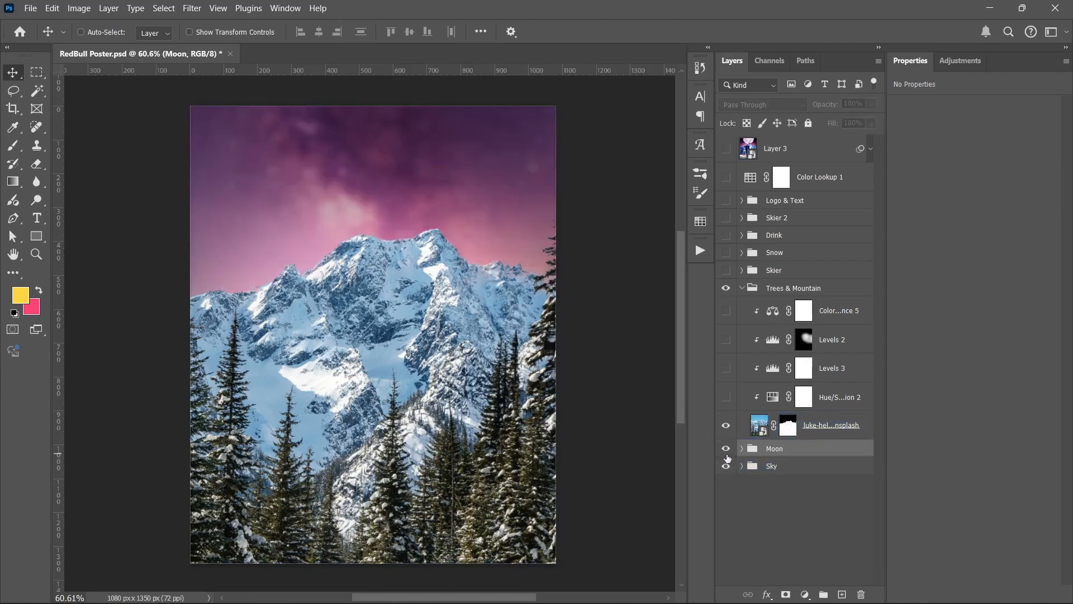
pyautogui.click(726, 449)
# Step: Show the Hue/Saturation adjustment clipped to the mountain photo
pyautogui.click(733, 416)
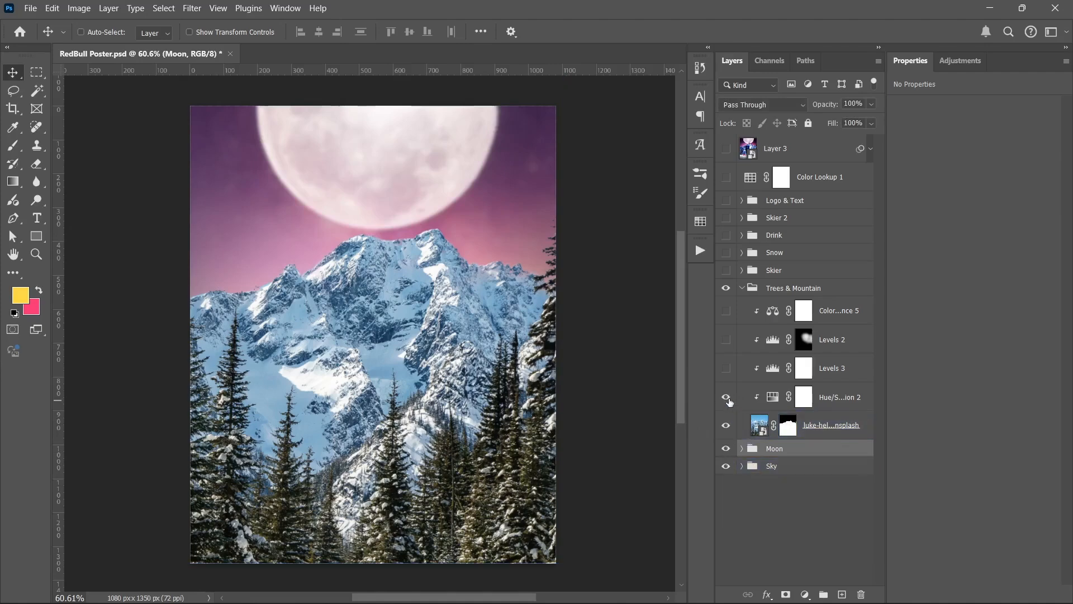
pyautogui.click(726, 399)
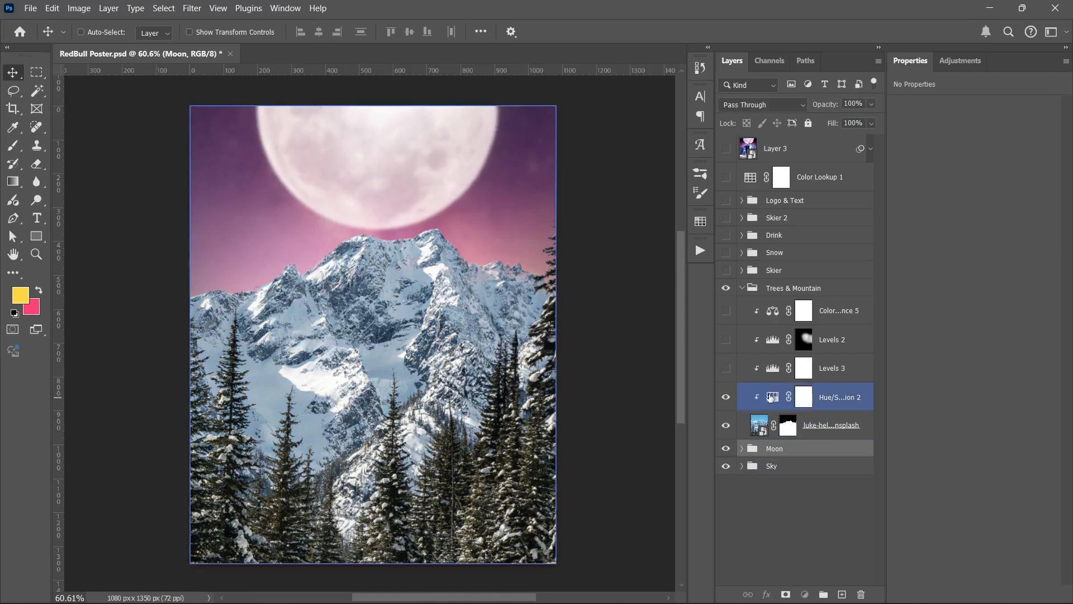
# Step: Review the mountain's Hue/Saturation 2 settings and compare the photo with this adjustment hidden and shown
pyautogui.click(770, 397)
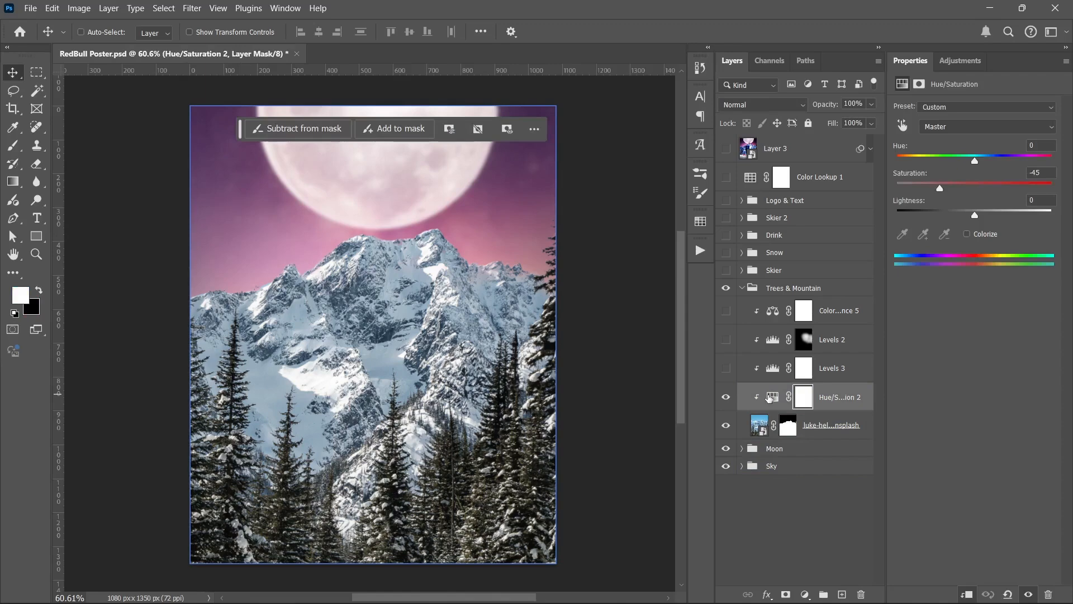
pyautogui.click(727, 397)
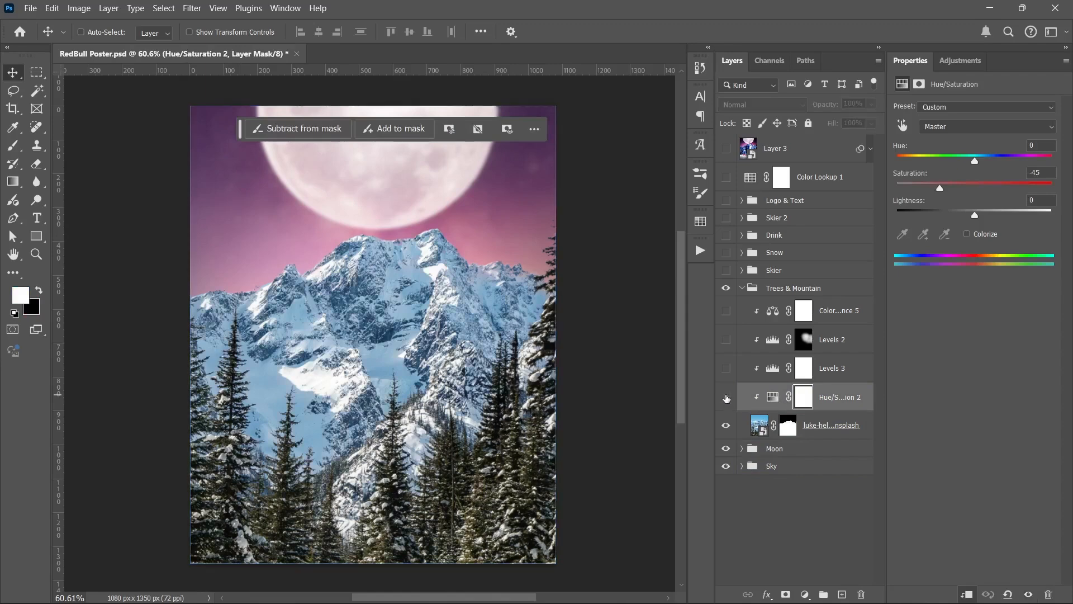
pyautogui.click(727, 398)
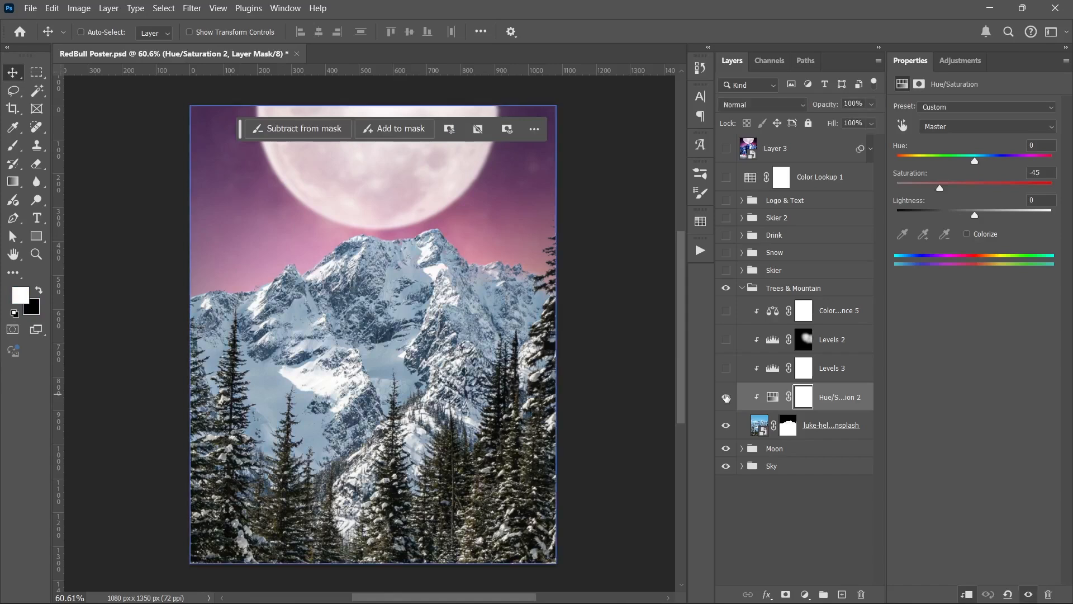
# Step: Show the Levels 3 adjustment clipped to the mountain photo and review its settings
pyautogui.click(726, 369)
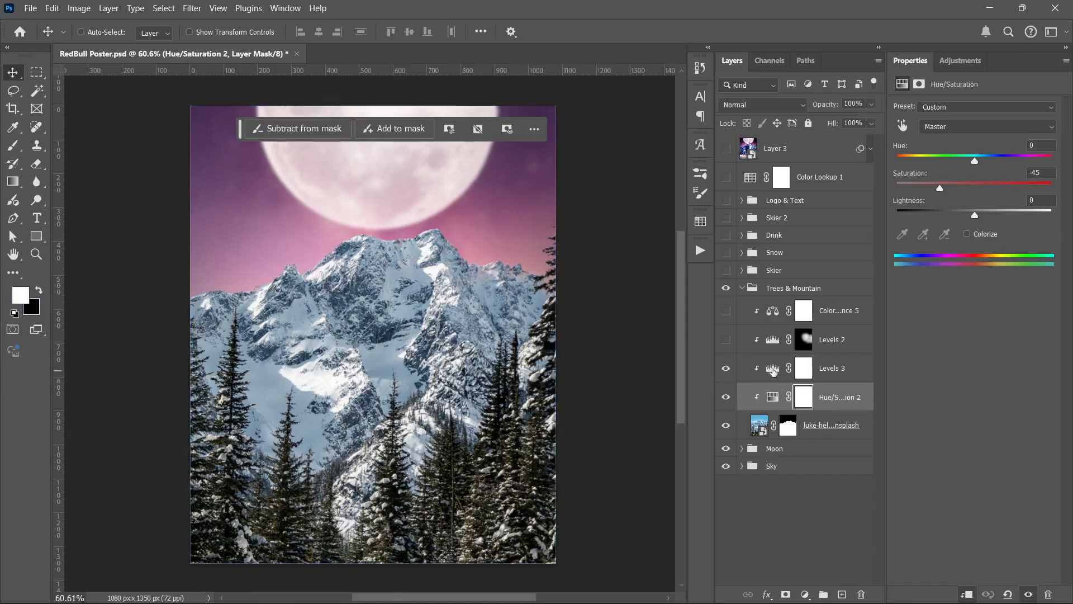
pyautogui.click(773, 369)
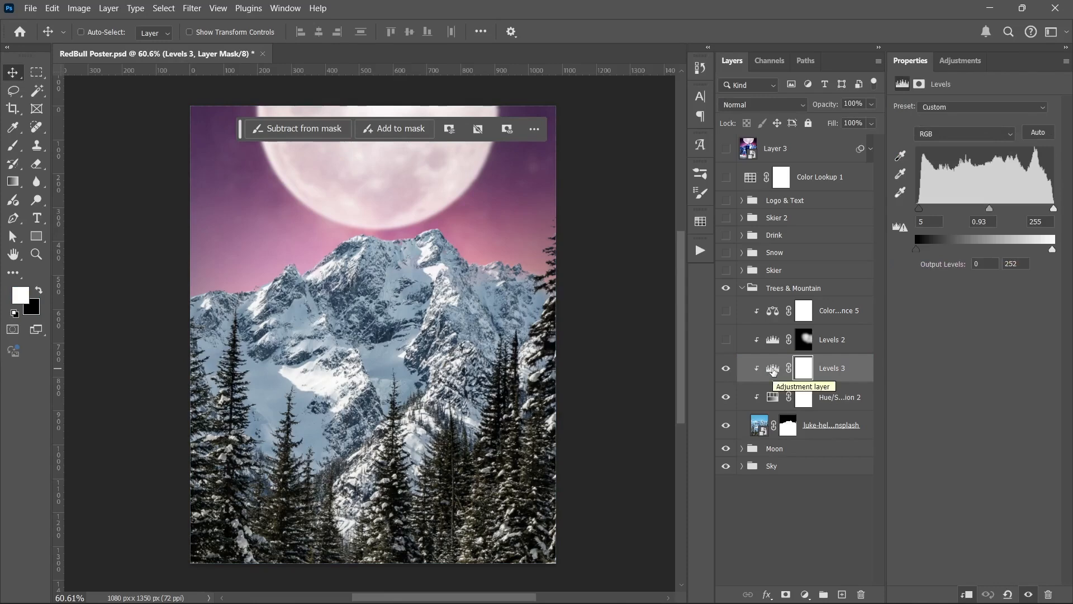
pyautogui.click(727, 369)
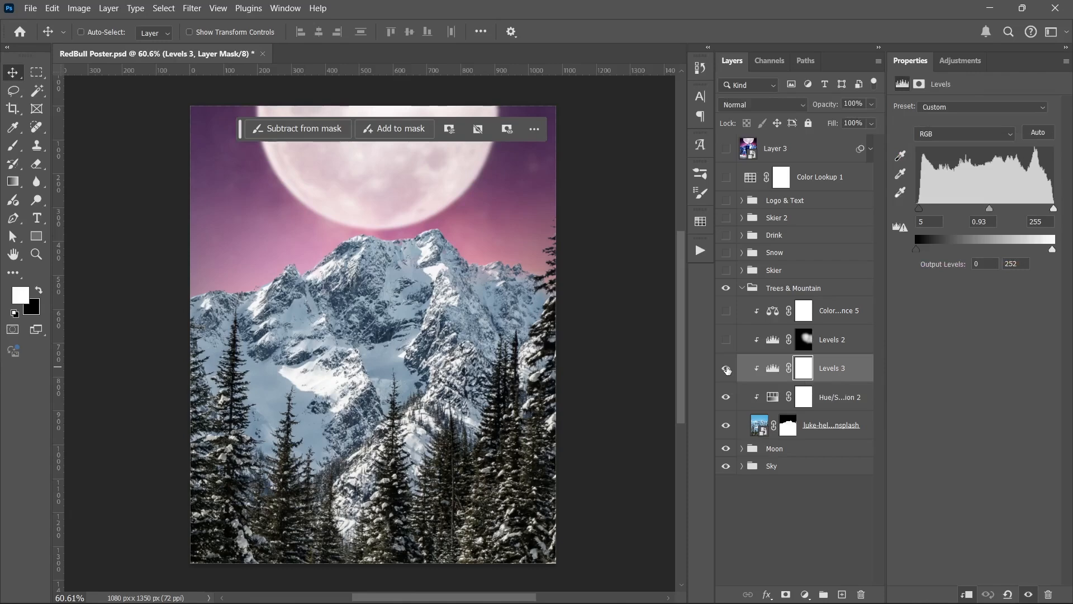
# Step: Show the Levels 2 adjustment on the mountain and compare the photo with it hidden and shown
pyautogui.click(726, 349)
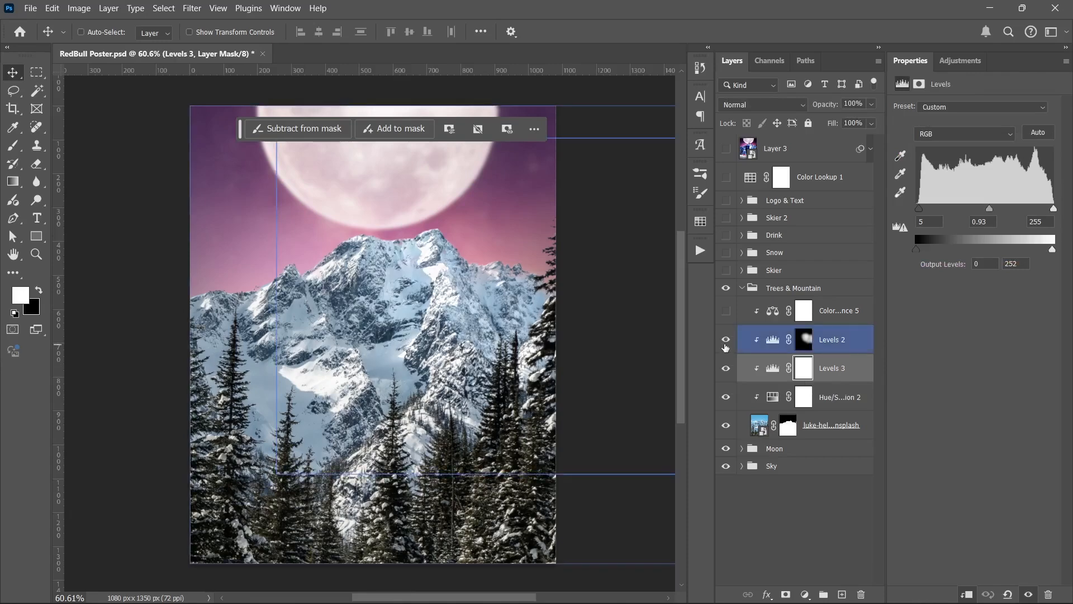
pyautogui.click(725, 345)
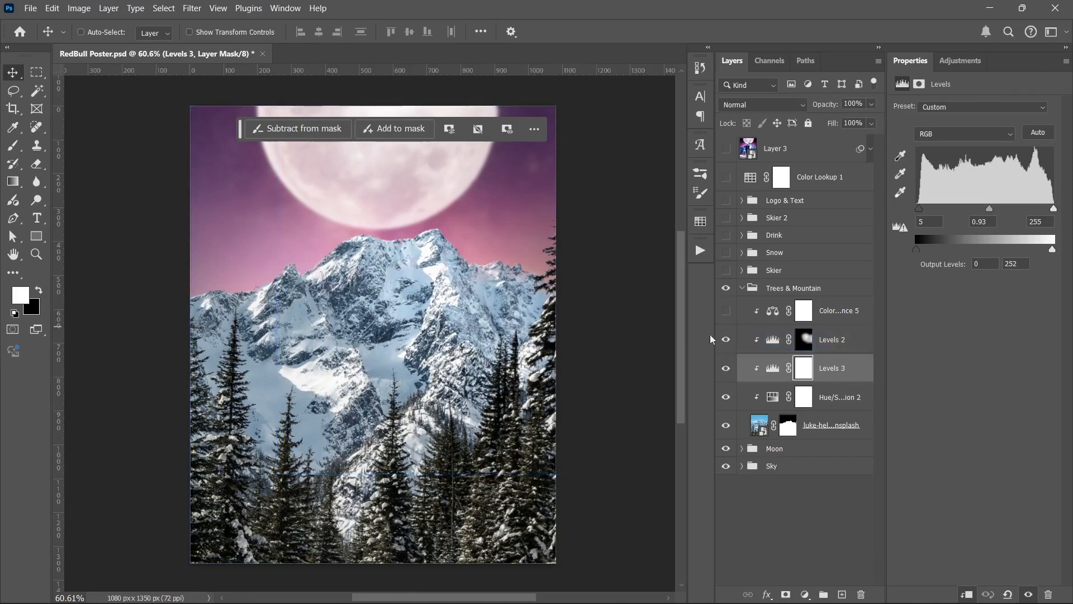
pyautogui.click(723, 340)
pyautogui.click(723, 339)
pyautogui.click(723, 340)
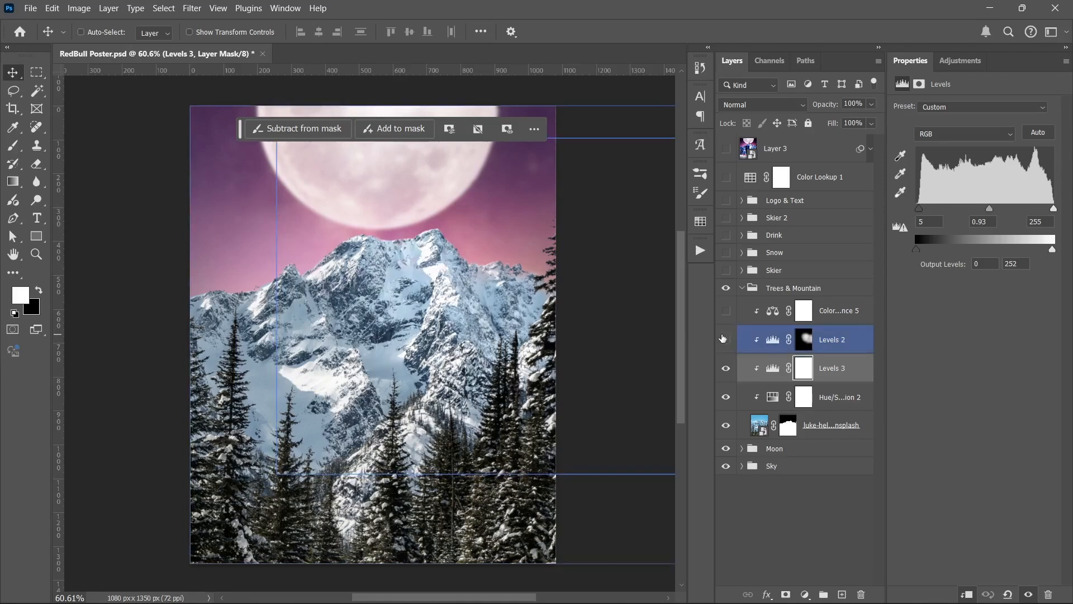
pyautogui.click(723, 339)
pyautogui.click(723, 339)
# Step: Inspect the Levels 2 layer mask and check its effect on the mountain by hiding and reshowing the layer
pyautogui.click(808, 340)
pyautogui.click(807, 340)
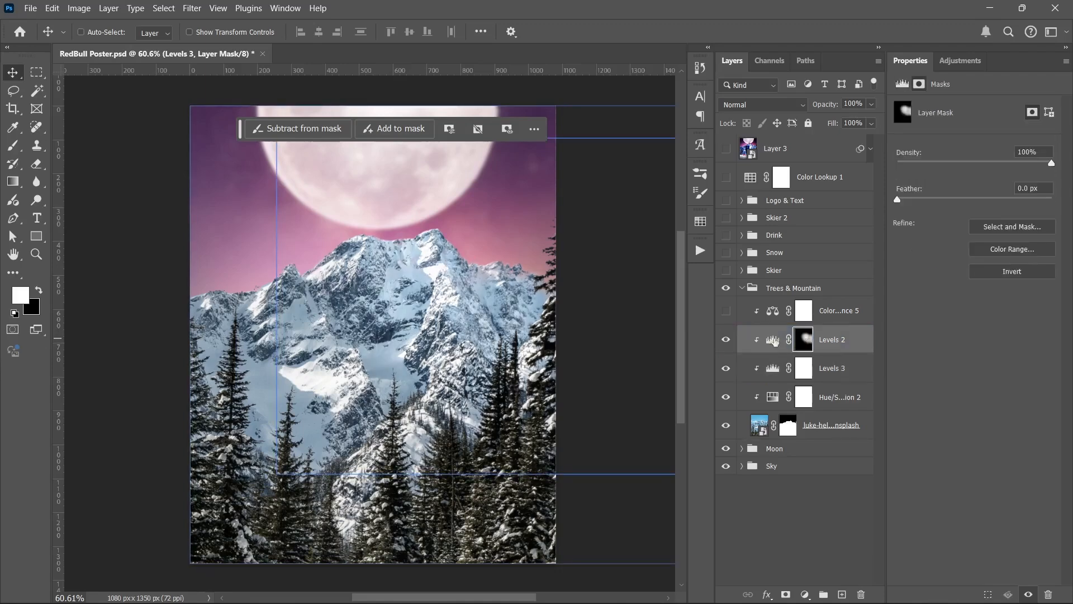
pyautogui.click(727, 339)
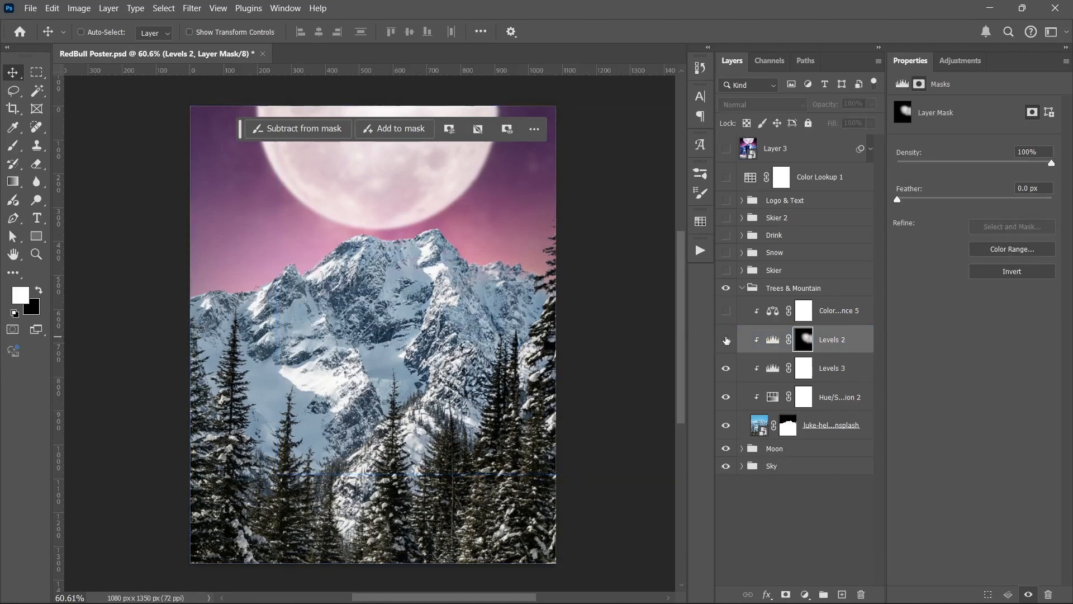
pyautogui.click(727, 339)
# Step: Show the Color Balance 5 adjustment on the mountain, open its settings, and compare the photo without and with it
pyautogui.click(725, 311)
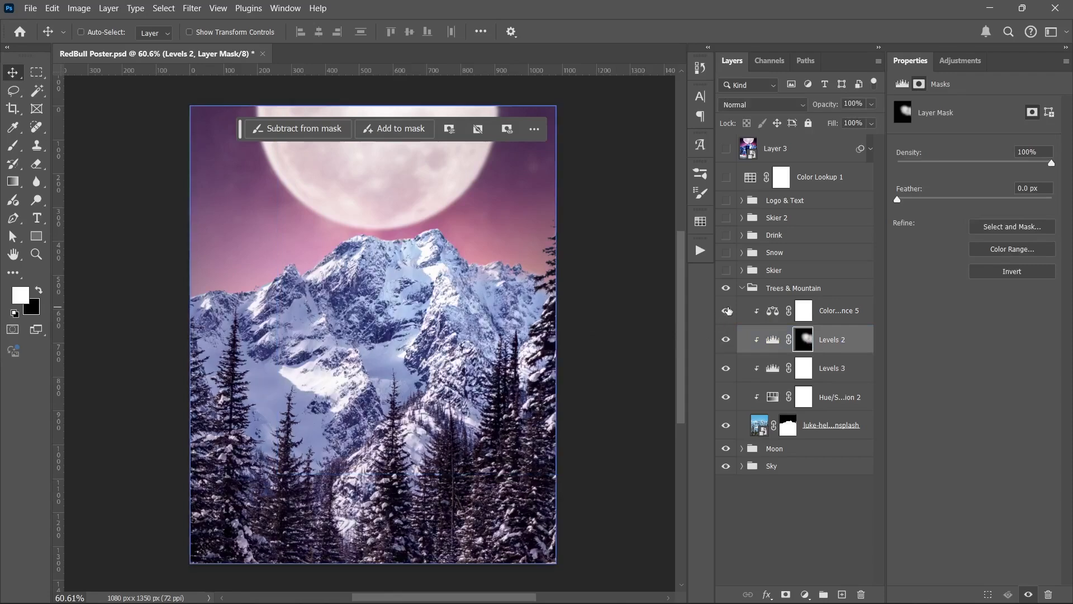
pyautogui.click(726, 311)
pyautogui.click(727, 311)
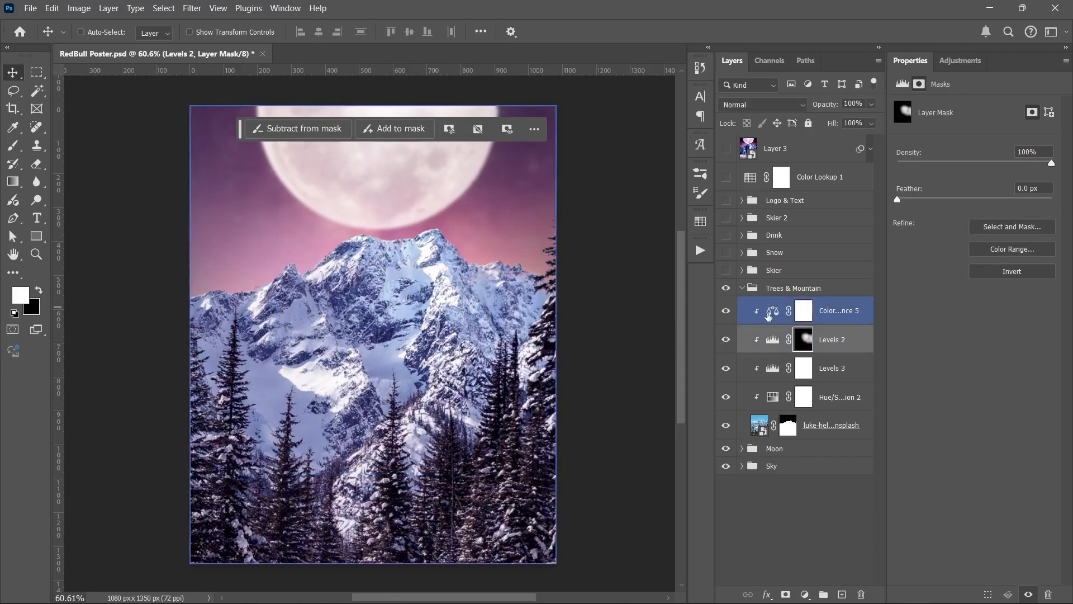
pyautogui.click(743, 313)
pyautogui.click(726, 313)
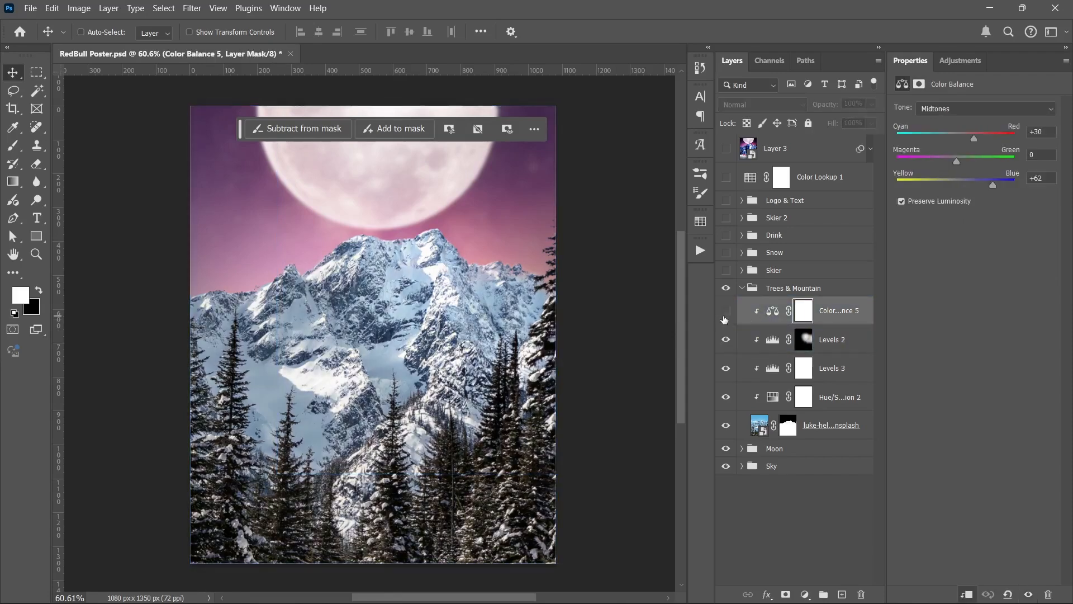
pyautogui.click(725, 313)
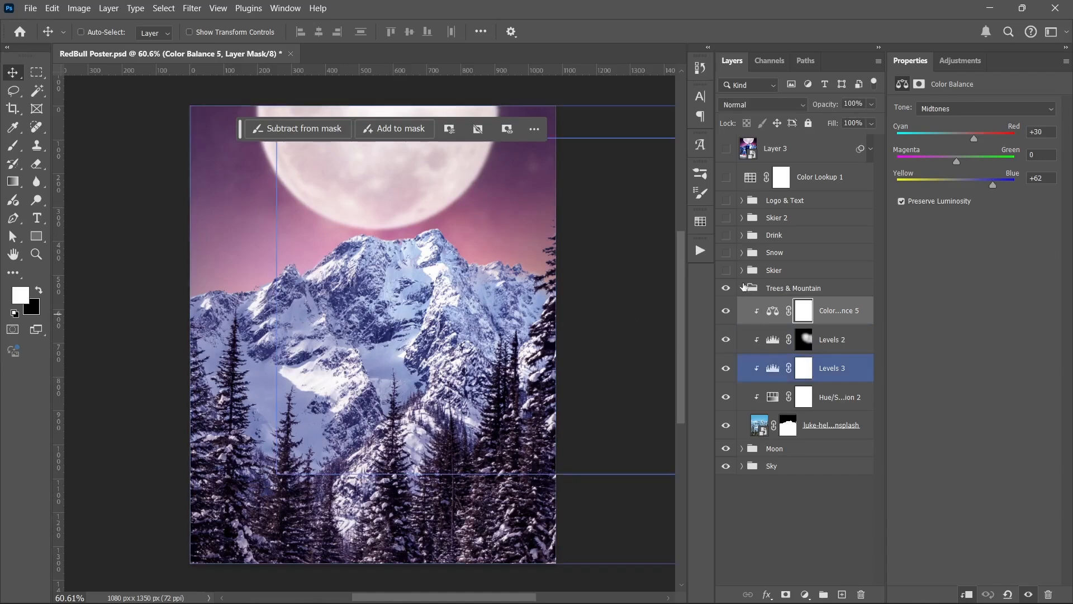
# Step: Collapse the Trees & Mountain group, and show and expand the Skier group
pyautogui.click(772, 288)
pyautogui.click(742, 288)
pyautogui.click(733, 275)
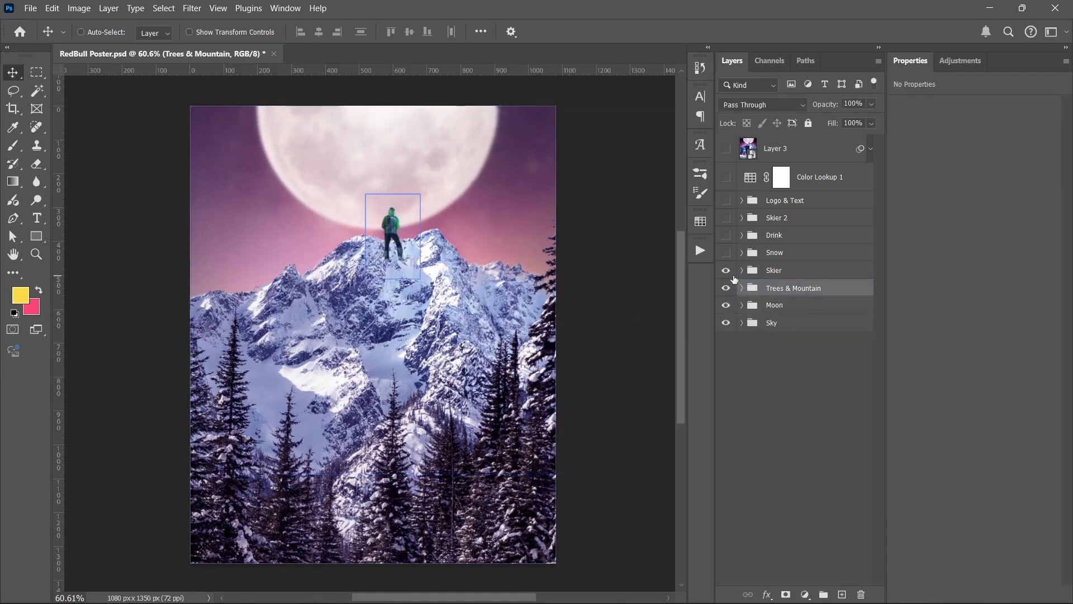
pyautogui.click(733, 276)
pyautogui.click(743, 272)
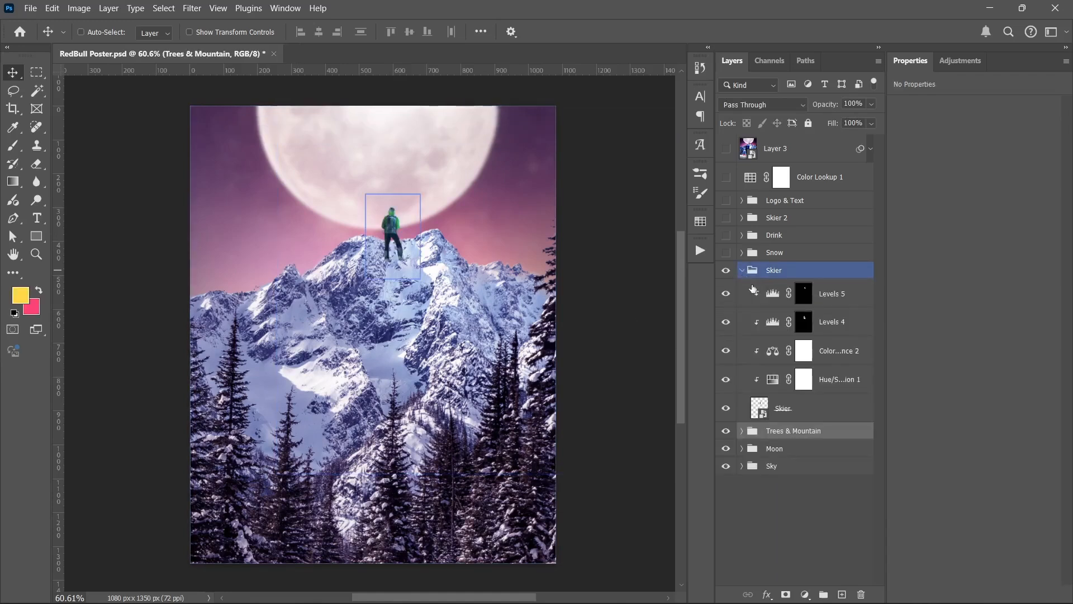
# Step: Hide the four adjustment layers in the Skier group so only the unadjusted Skier layer is shown
pyautogui.moveTo(726, 377); pyautogui.dragTo(719, 279)
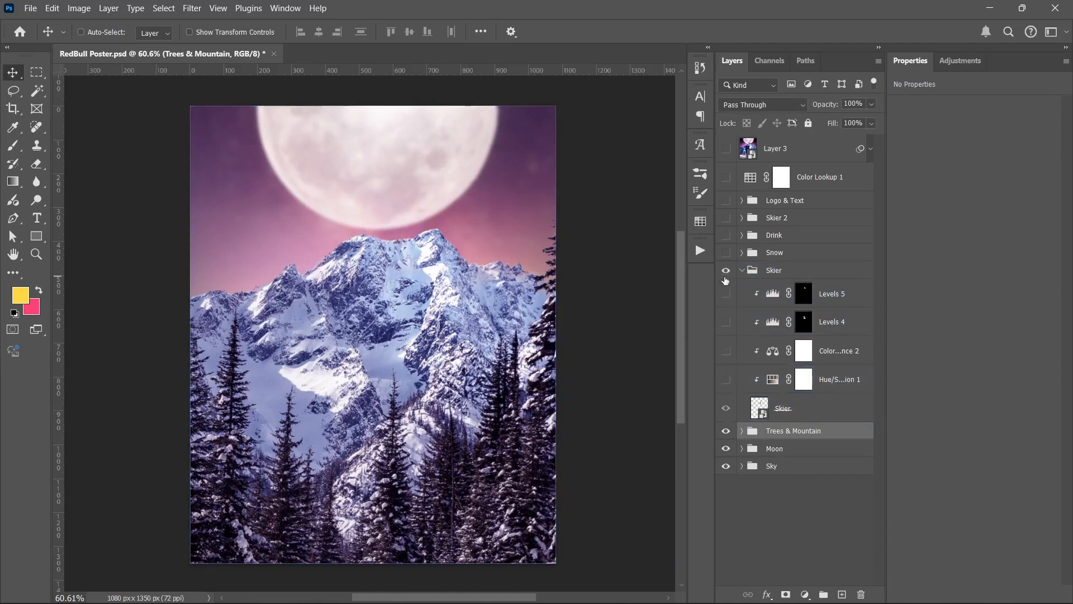
pyautogui.click(725, 270)
pyautogui.click(726, 408)
pyautogui.click(725, 408)
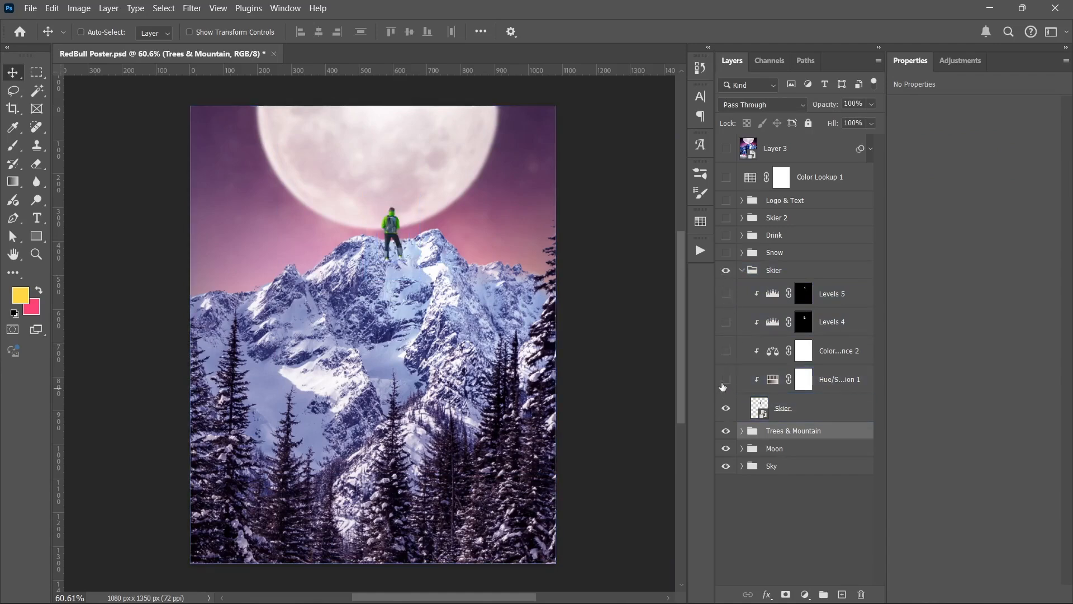
# Step: Show the skier's Hue/Saturation 1 and Color Balance 2 adjustments and review the settings of each
pyautogui.click(726, 379)
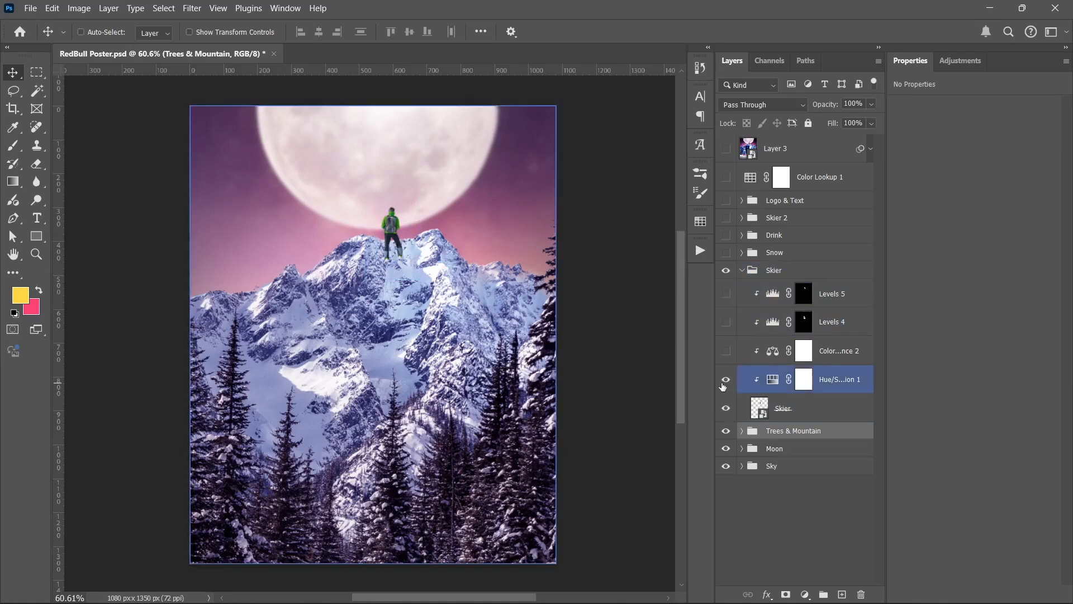
pyautogui.click(772, 381)
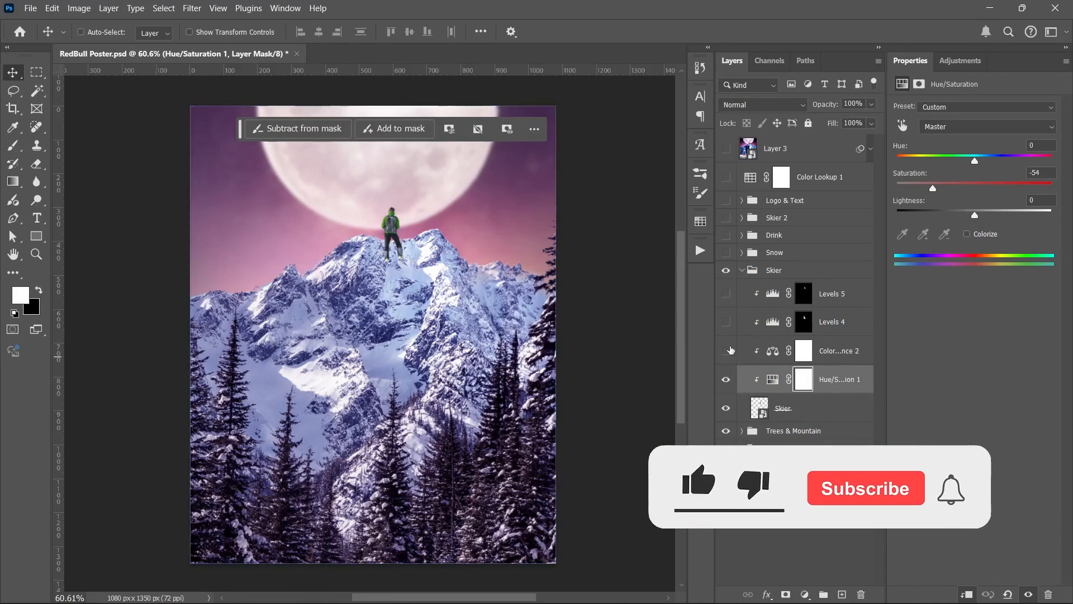
pyautogui.click(729, 351)
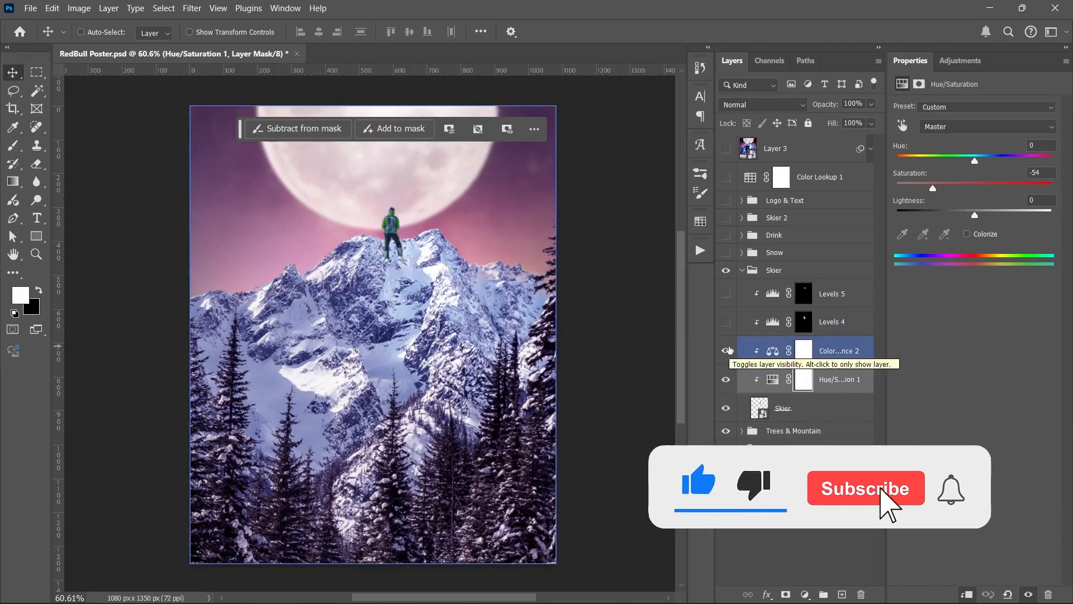
pyautogui.click(772, 351)
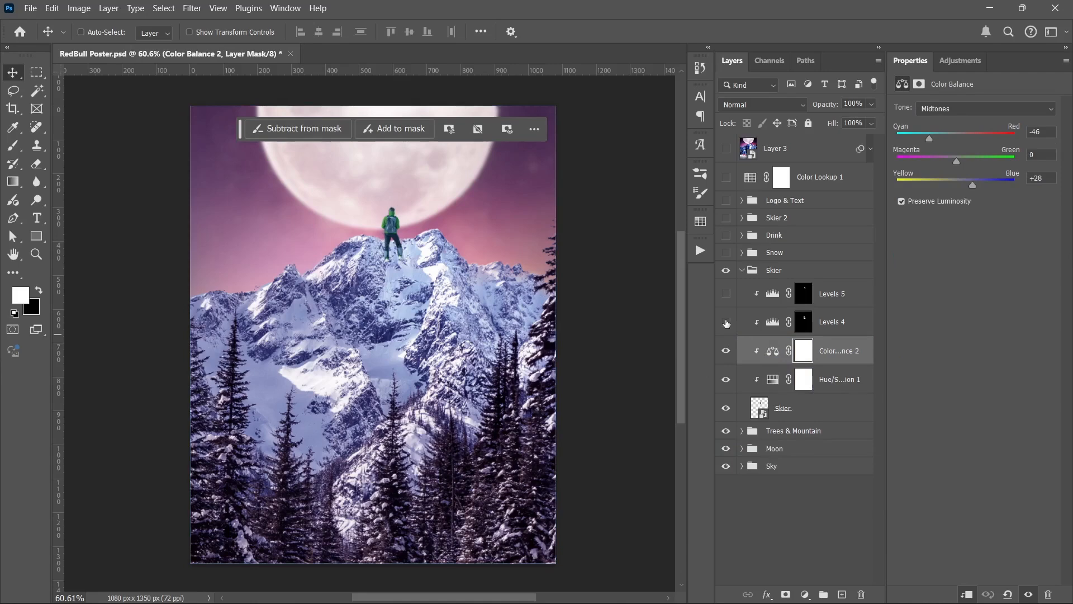
# Step: Show the skier's masked Levels 4 and Levels 5 adjustments and review the settings of each
pyautogui.click(727, 323)
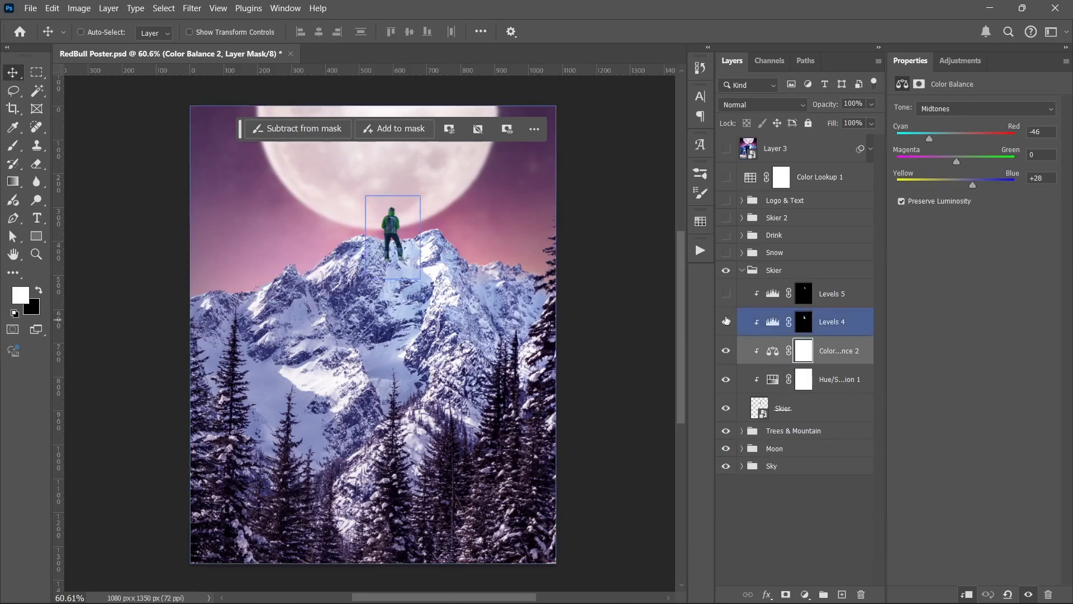
pyautogui.click(725, 294)
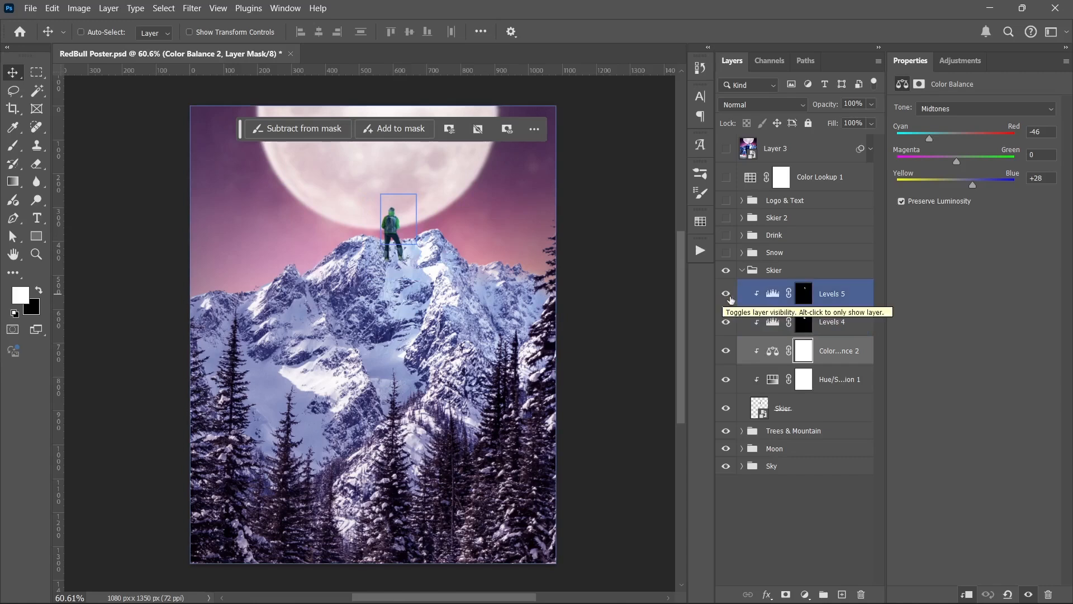
pyautogui.click(770, 311)
pyautogui.click(770, 305)
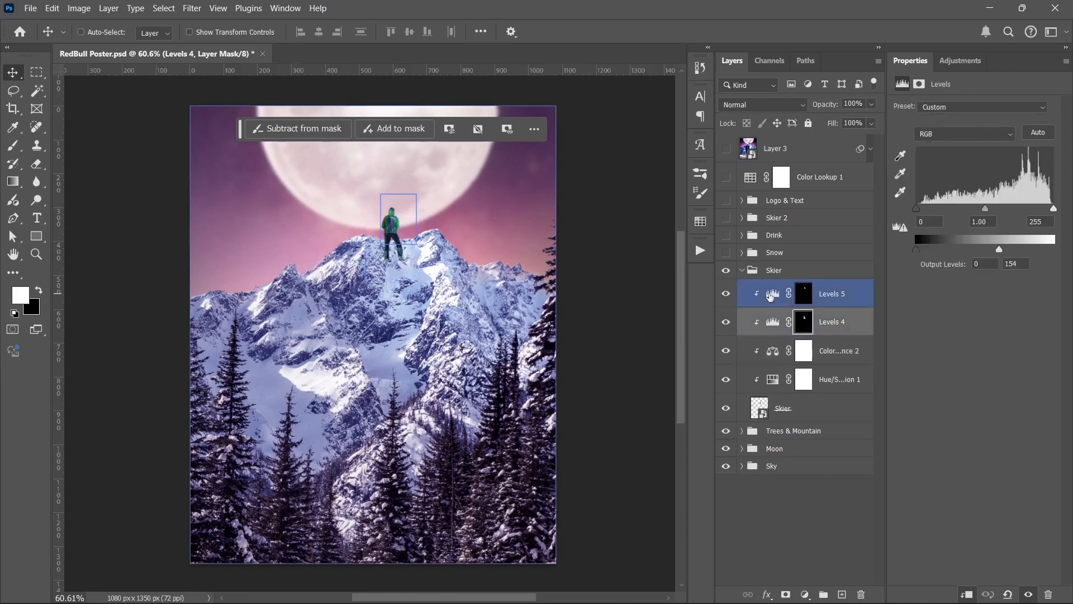
# Step: Collapse the Skier group, and show and expand the Snow group
pyautogui.click(739, 272)
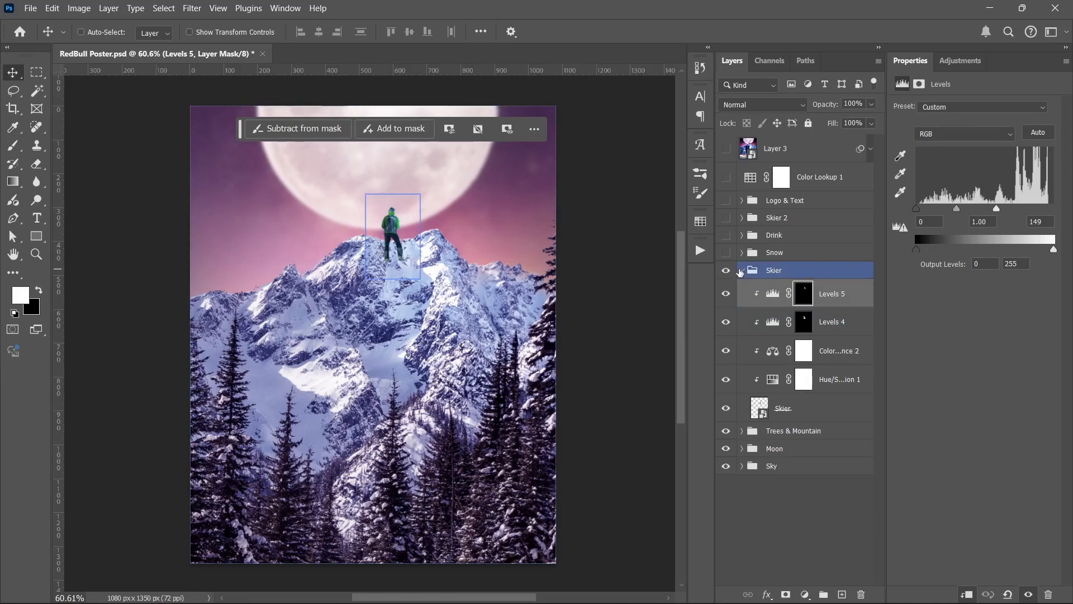
pyautogui.click(742, 269)
pyautogui.click(726, 252)
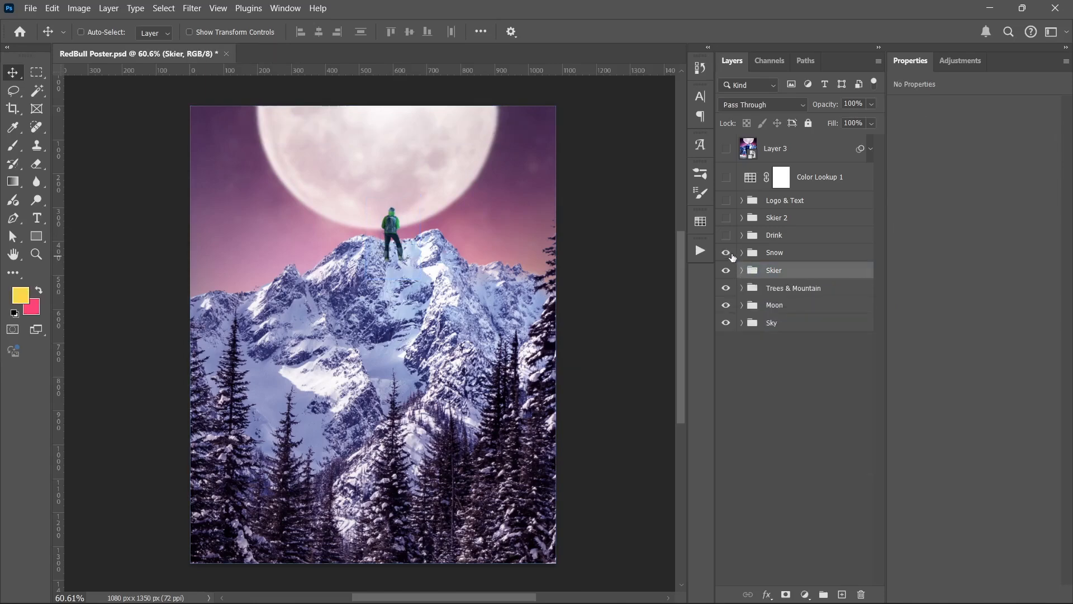
pyautogui.click(742, 253)
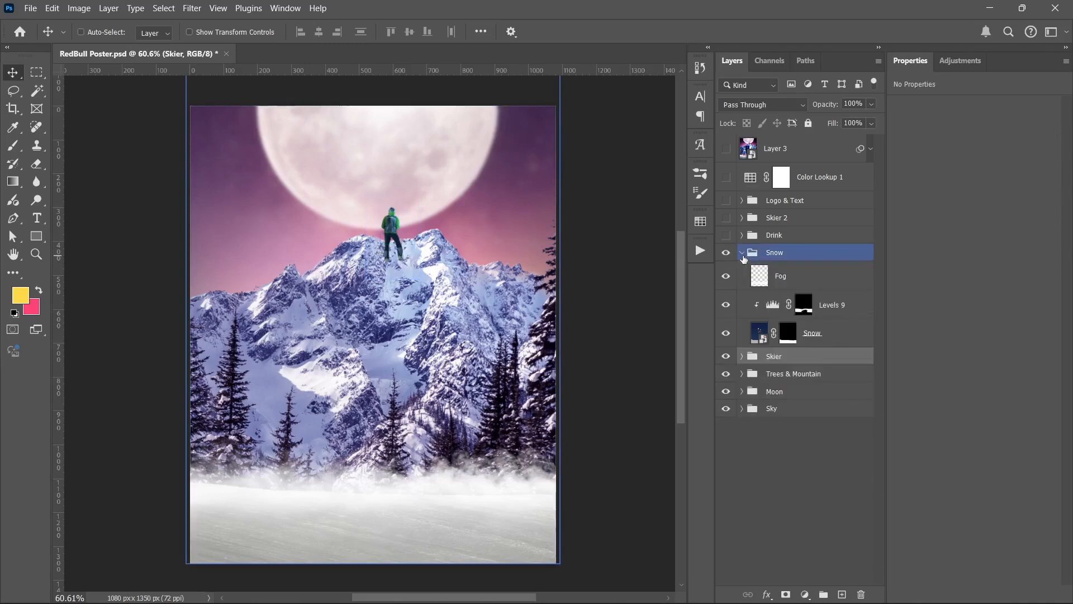
# Step: Hide the Fog and Levels 9 layers and compare the Snow photo with its mask disabled and enabled
pyautogui.click(729, 308)
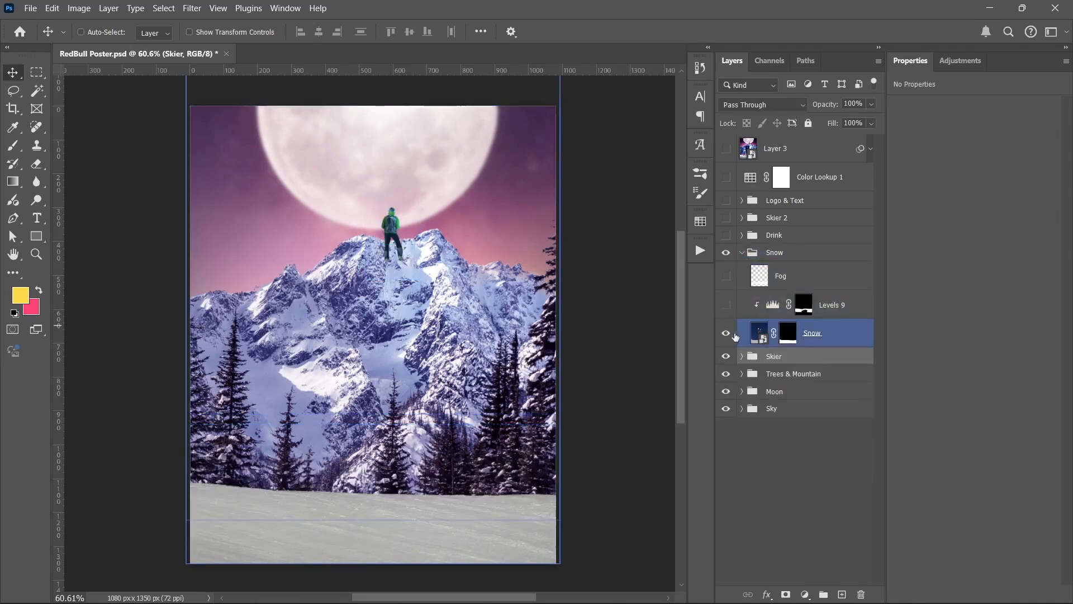
pyautogui.click(732, 333)
pyautogui.keyDown('shift'); pyautogui.click(784, 335); pyautogui.keyUp('shift')
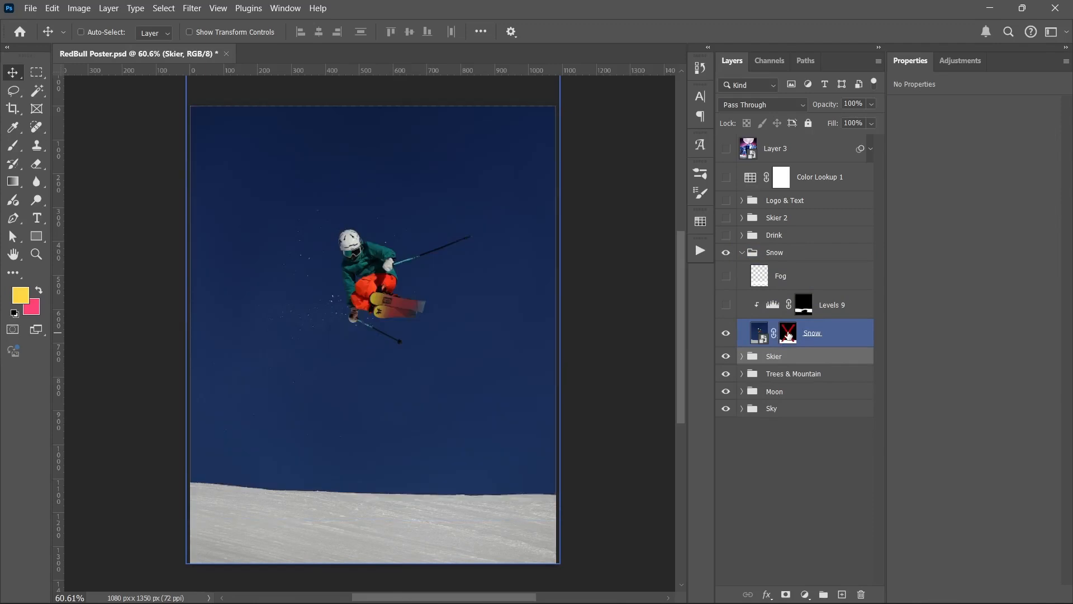
pyautogui.keyDown('shift'); pyautogui.click(783, 335); pyautogui.keyUp('shift')
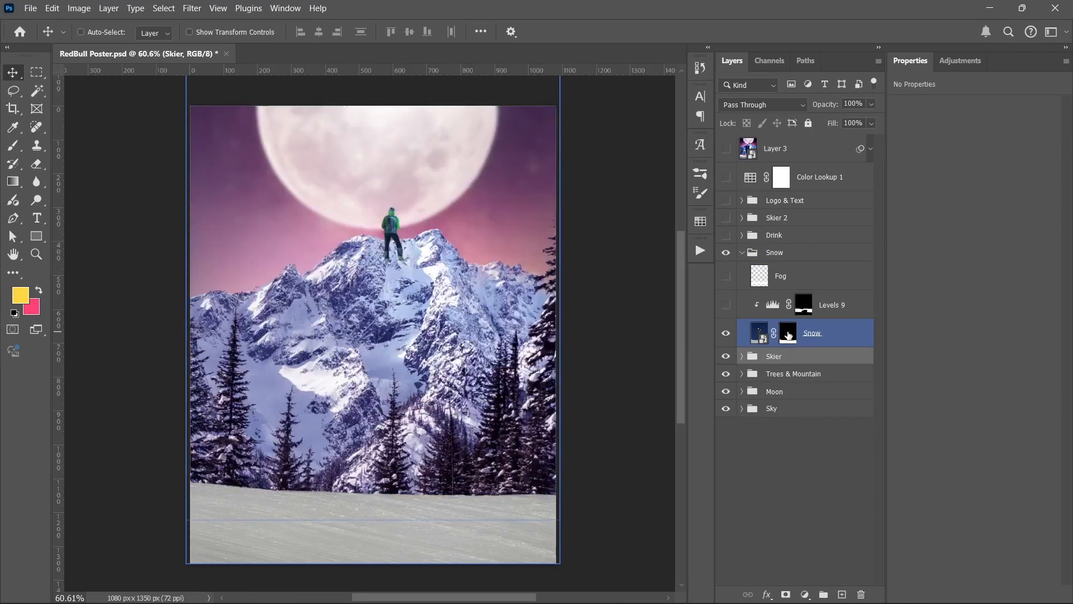
# Step: Show the Levels 9 adjustment, review its settings, and compare the snow with the adjustment hidden and shown
pyautogui.click(730, 309)
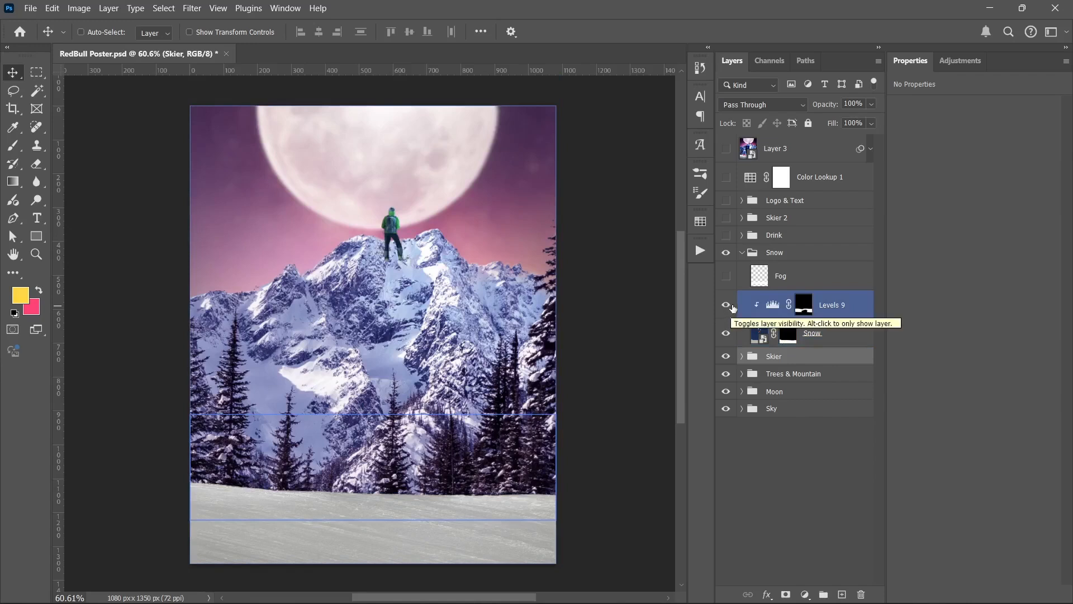
pyautogui.click(766, 308)
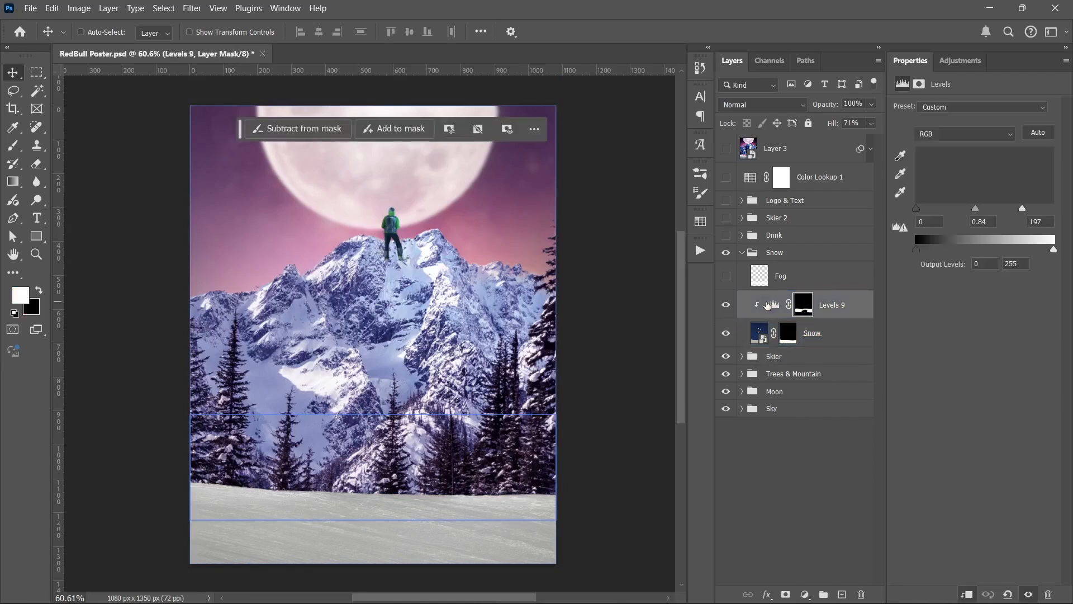
pyautogui.click(728, 304)
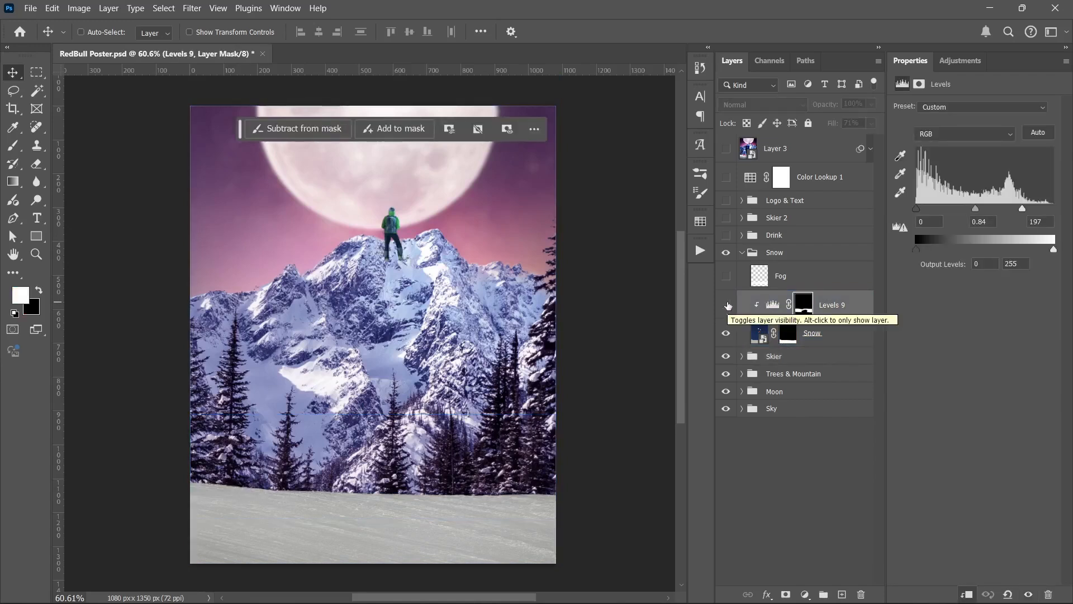
pyautogui.click(728, 305)
pyautogui.click(728, 304)
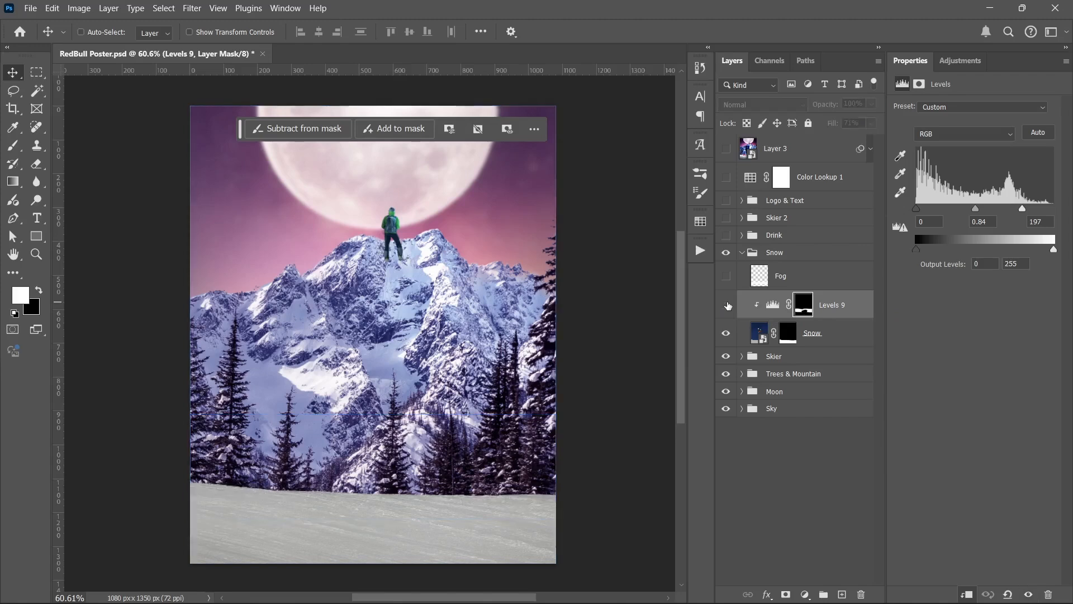
pyautogui.click(728, 305)
pyautogui.click(728, 306)
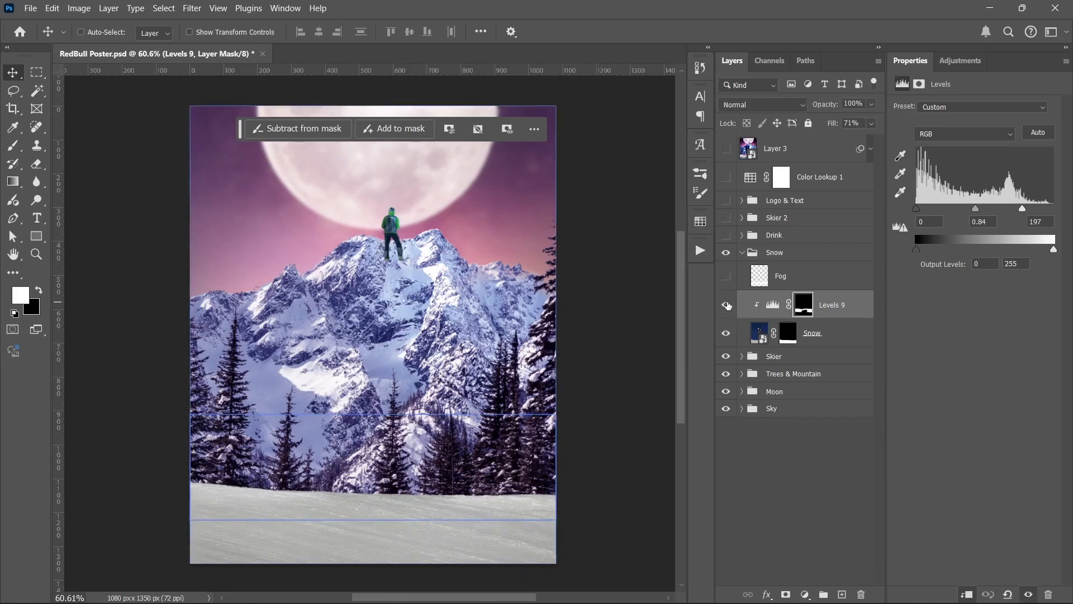
pyautogui.click(728, 305)
pyautogui.click(728, 302)
# Step: Show and select the Fog layer, and compare the snow's edge with the fog hidden and shown
pyautogui.click(726, 275)
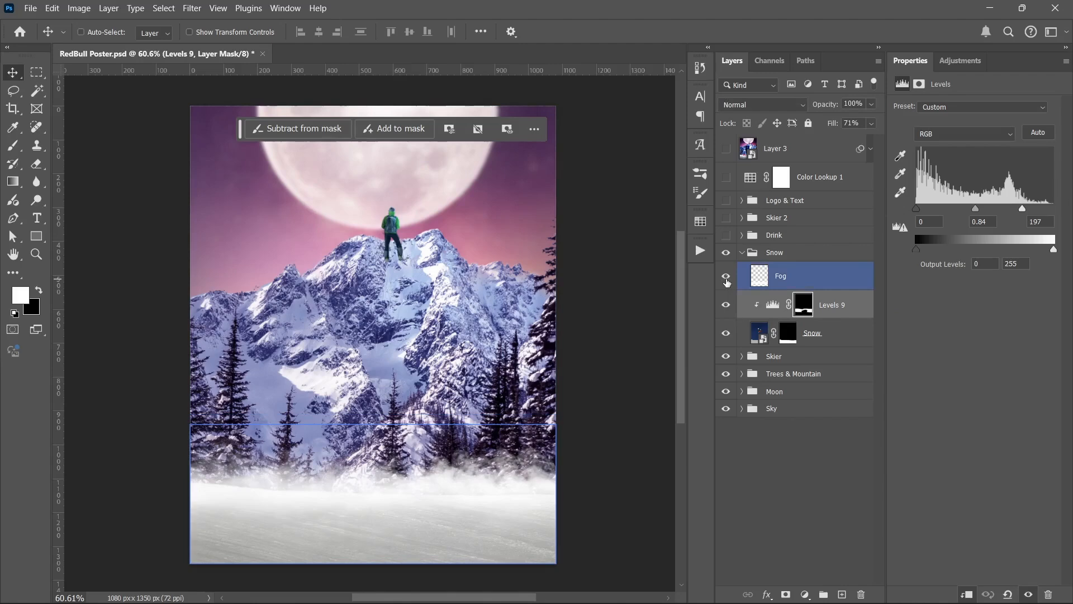
pyautogui.click(759, 277)
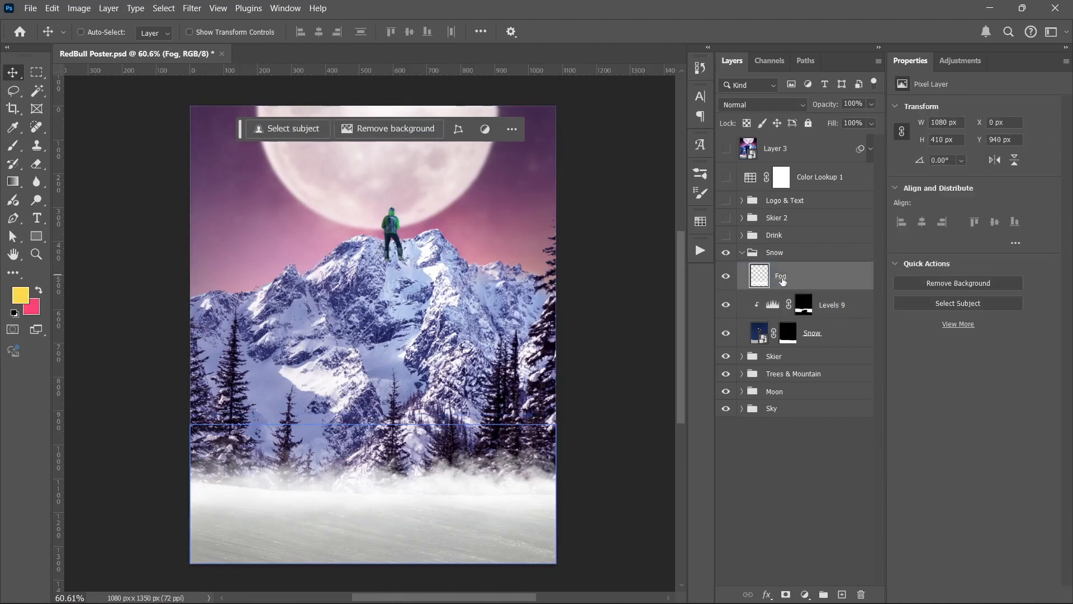
pyautogui.click(726, 277)
pyautogui.click(726, 277)
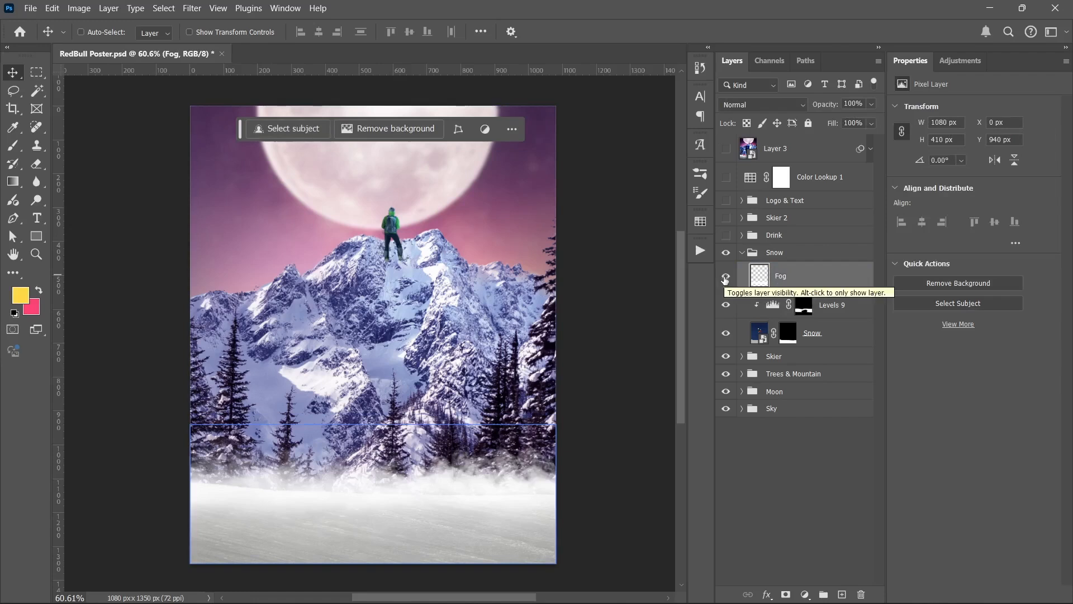
# Step: Collapse the Snow group, and show and expand the Drink group
pyautogui.click(752, 252)
pyautogui.click(743, 253)
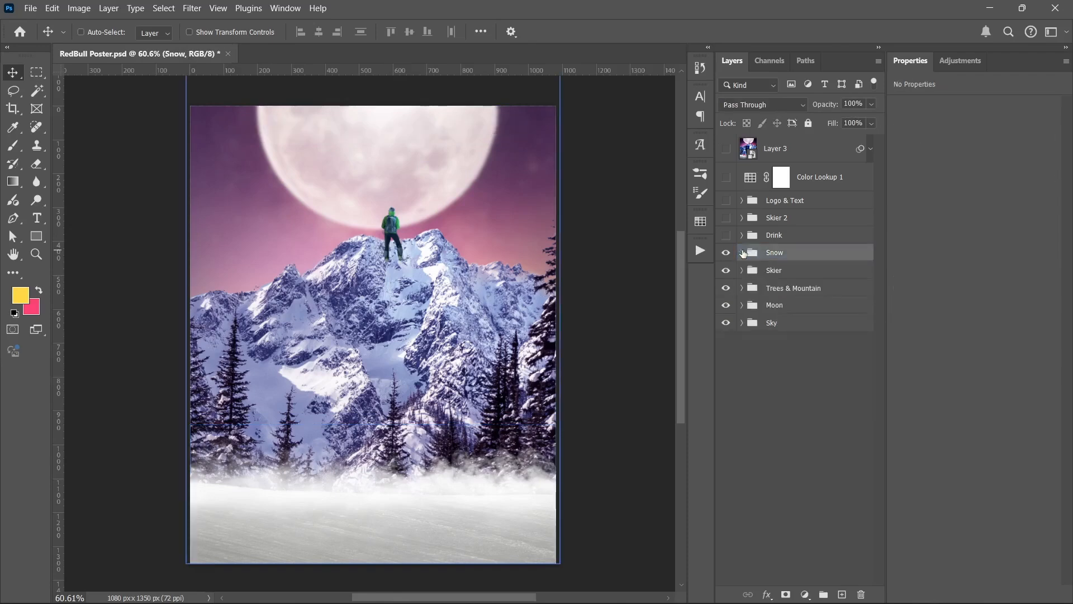
pyautogui.click(726, 236)
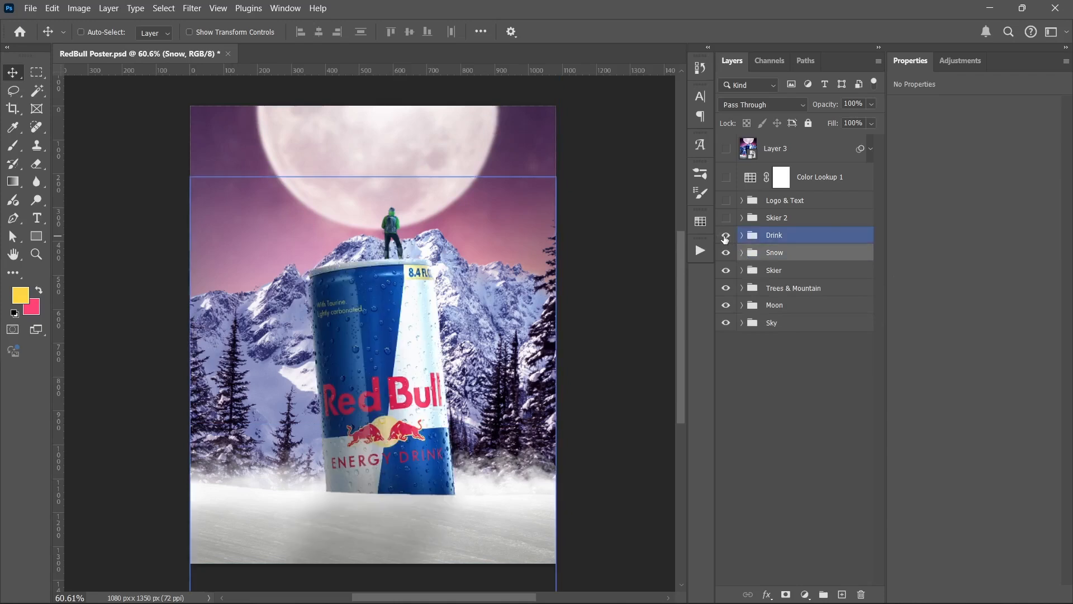
pyautogui.click(741, 240)
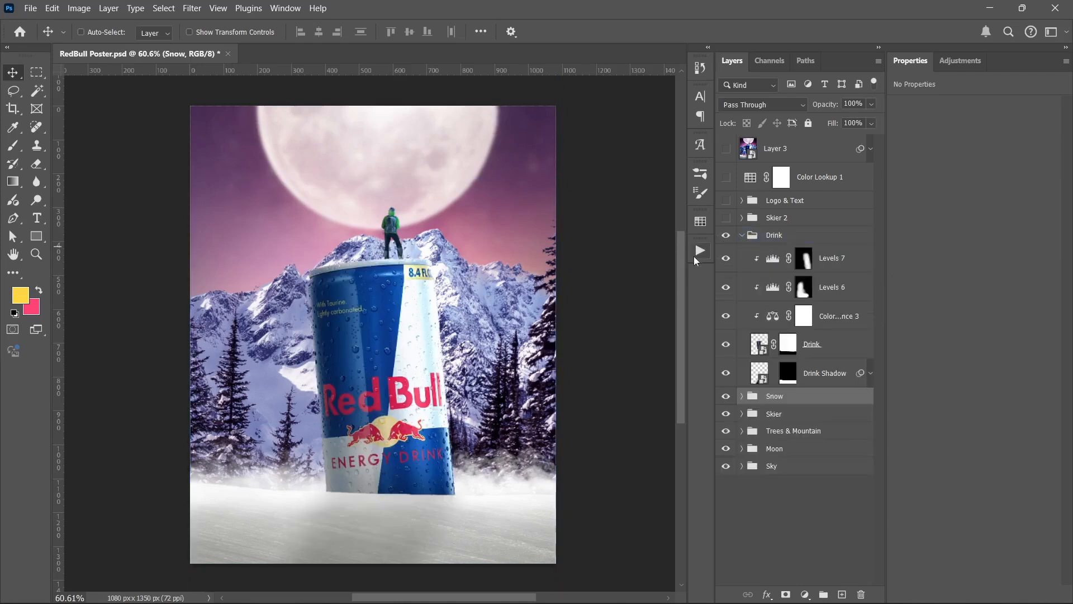
# Step: Hide the can's Levels 7, Levels 6 and Color Balance 3 adjustments, and compare the Drink layer hidden and shown, then with its mask disabled and enabled
pyautogui.click(727, 345)
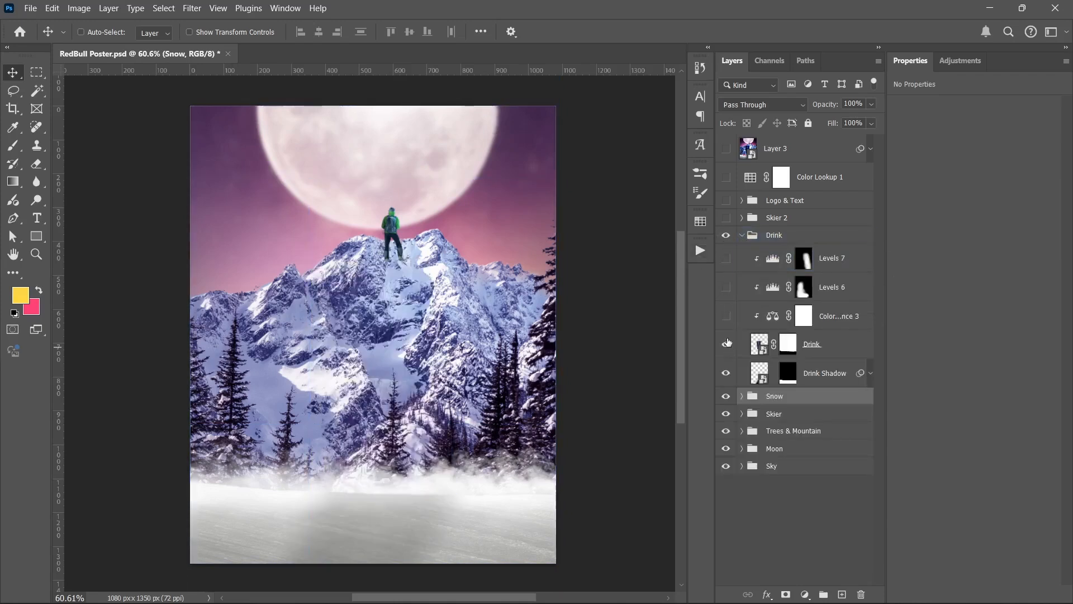
pyautogui.click(727, 342)
pyautogui.click(726, 343)
pyautogui.click(727, 343)
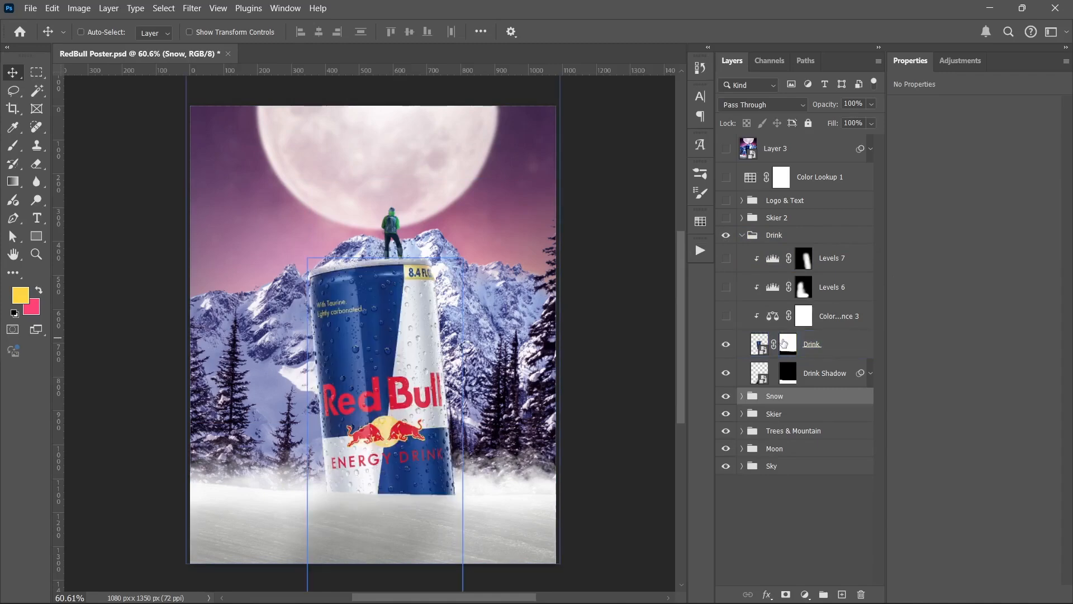
pyautogui.keyDown('shift'); pyautogui.click(788, 344); pyautogui.keyUp('shift')
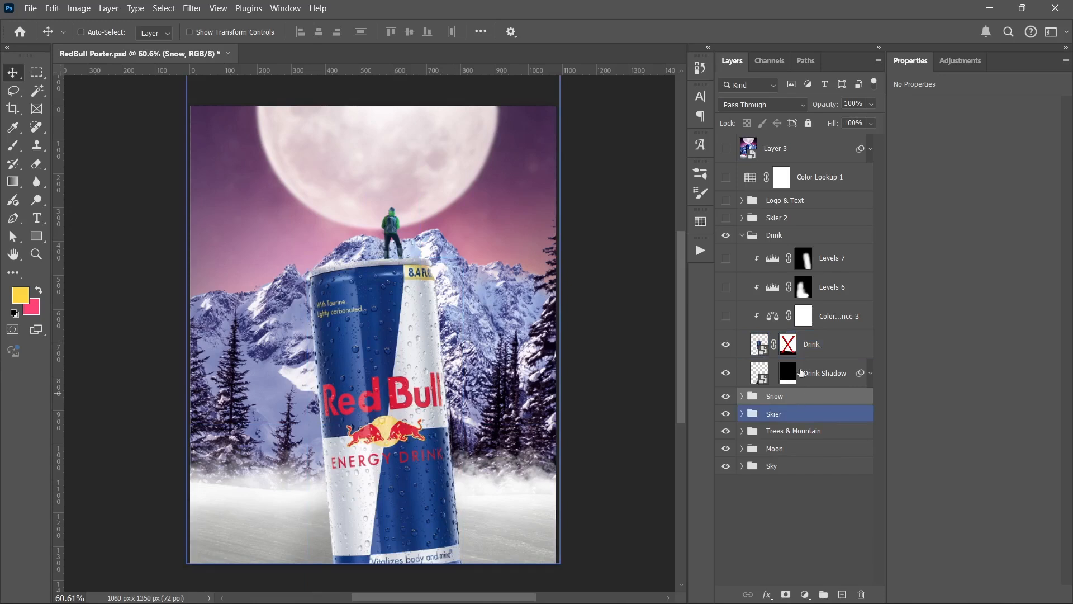
pyautogui.keyDown('shift'); pyautogui.click(789, 345); pyautogui.keyUp('shift')
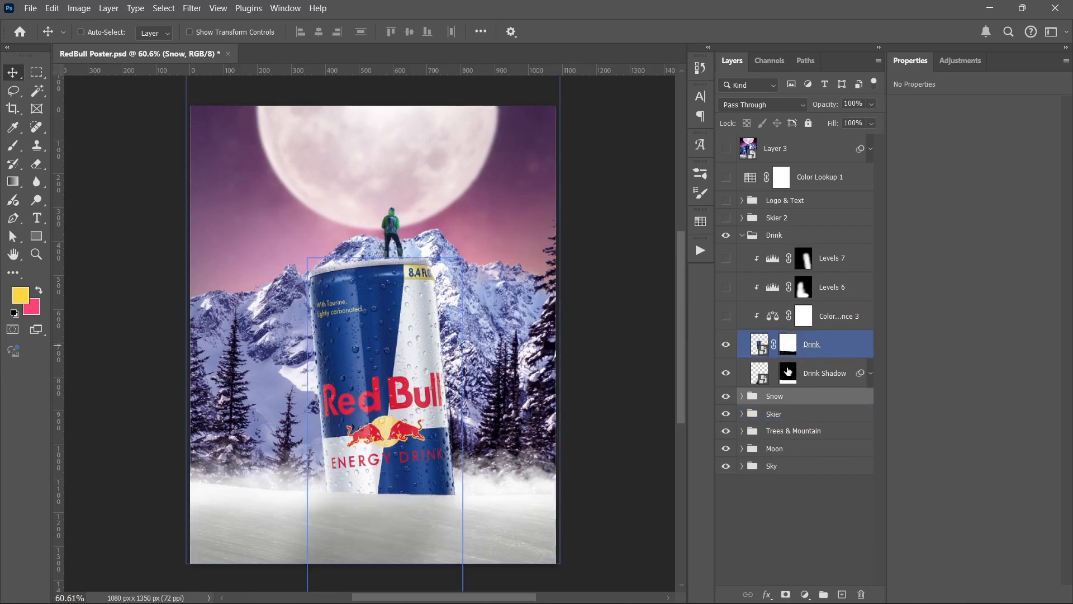
# Step: Compare the snow beneath the can with the Drink Shadow layer hidden and shown
pyautogui.click(728, 372)
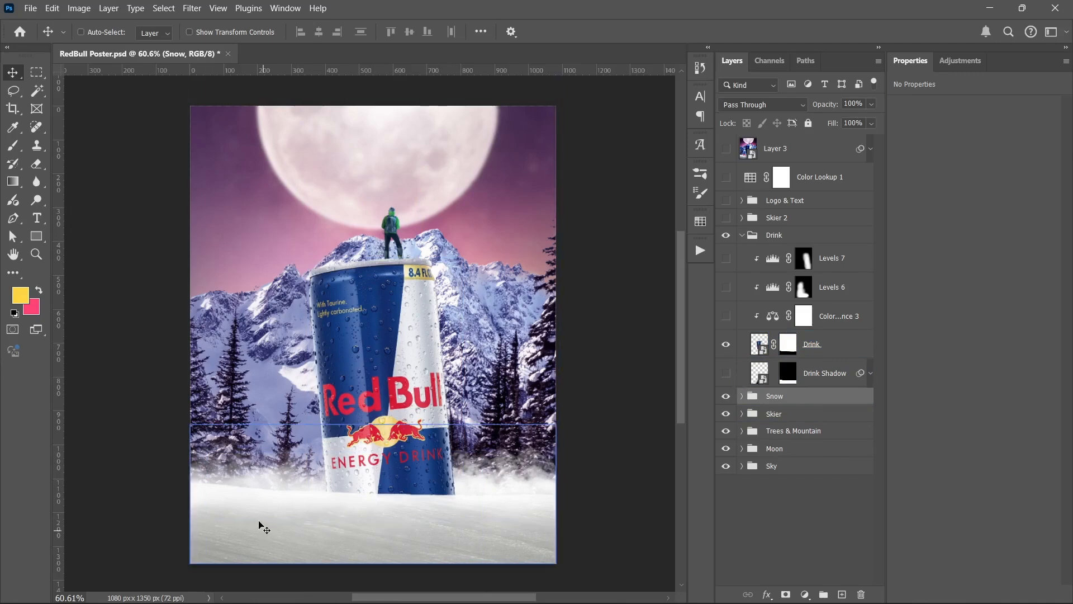
pyautogui.click(723, 373)
pyautogui.click(744, 375)
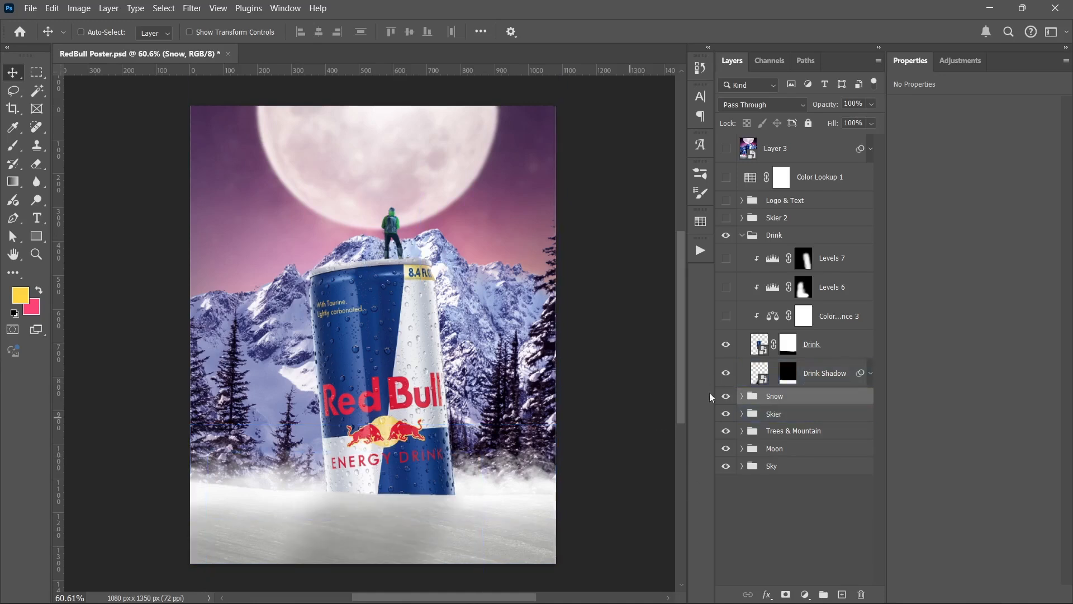
pyautogui.click(727, 374)
pyautogui.click(727, 375)
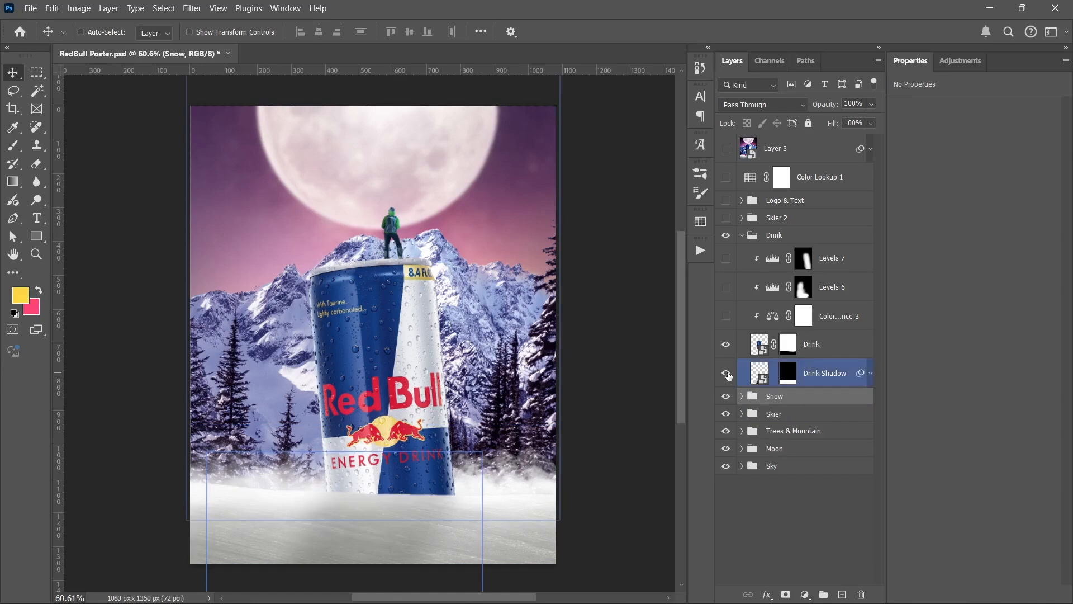
# Step: Show the can's Color Balance 3, Levels 6 and Levels 7 adjustments and review the settings of each
pyautogui.click(726, 316)
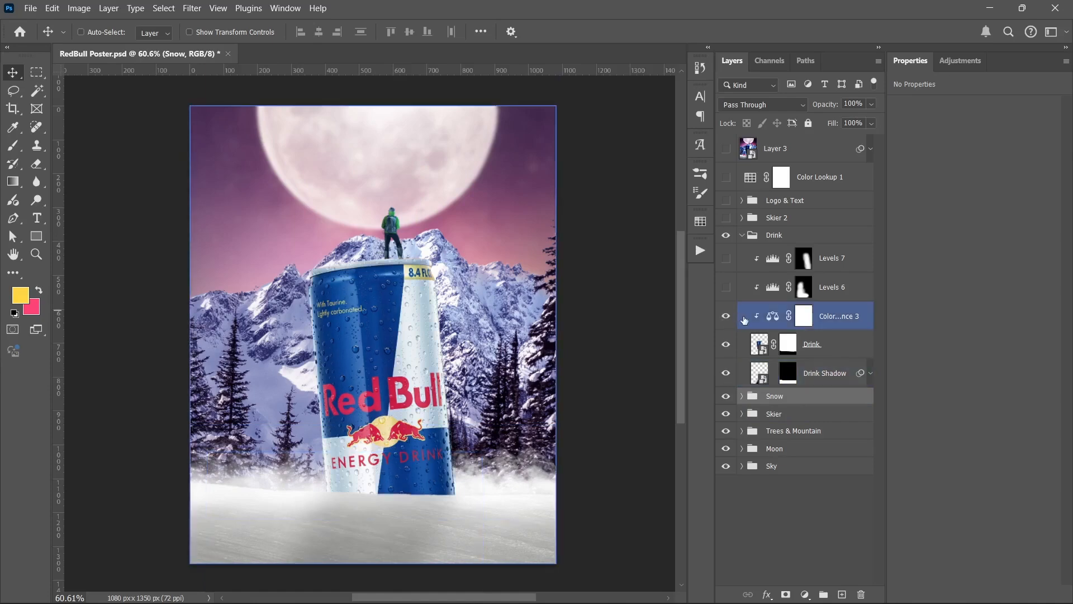
pyautogui.click(773, 316)
pyautogui.click(726, 287)
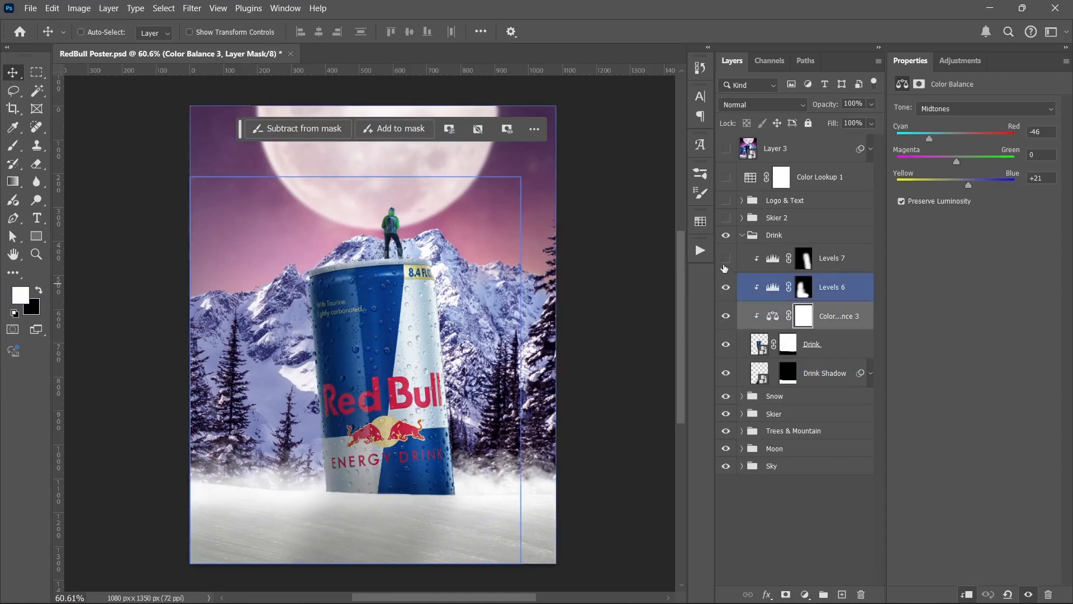
pyautogui.click(727, 258)
pyautogui.click(774, 260)
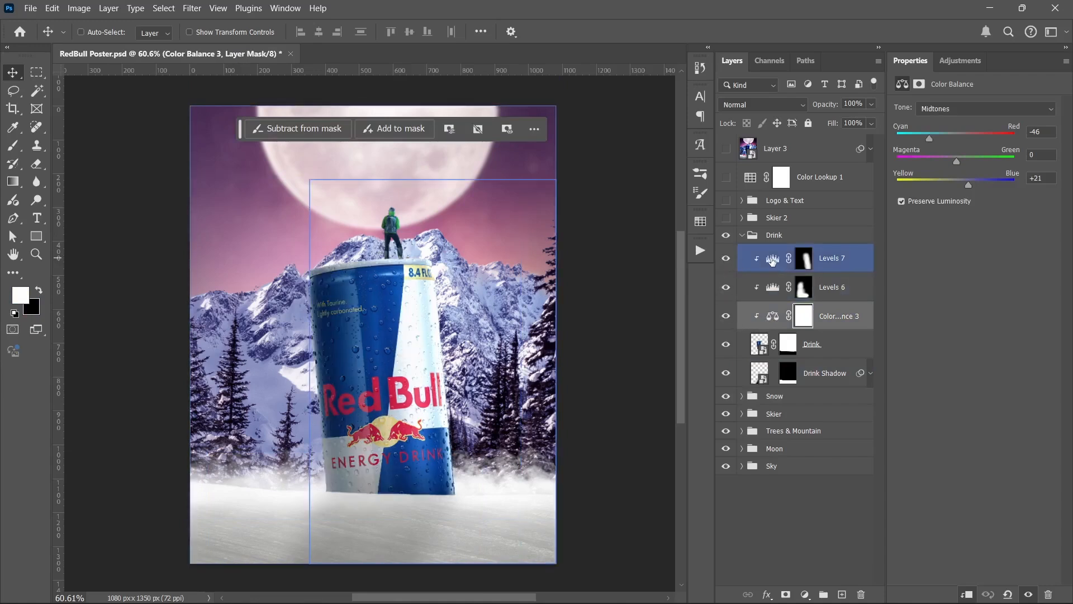
pyautogui.click(769, 265)
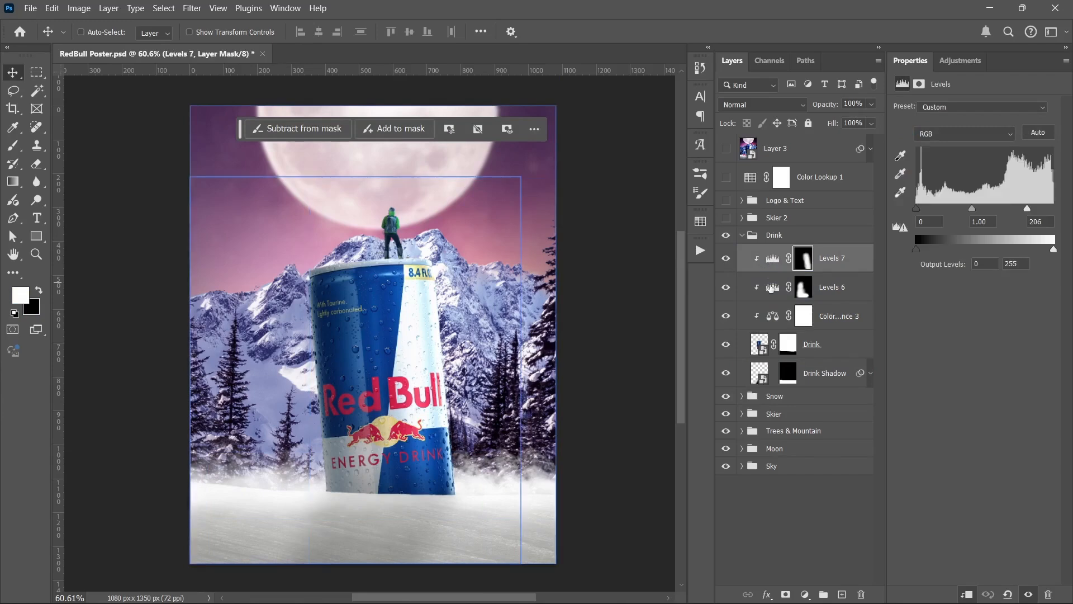
pyautogui.click(772, 288)
# Step: Collapse the Drink group, and show and expand the Skier 2 group
pyautogui.click(742, 234)
pyautogui.click(727, 217)
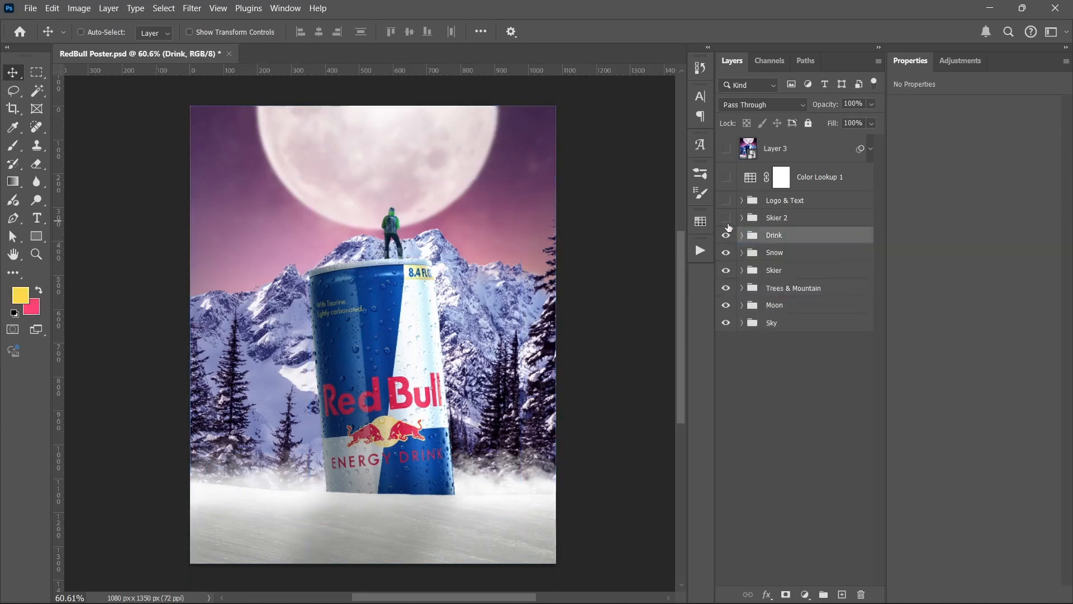
pyautogui.click(728, 224)
pyautogui.click(743, 219)
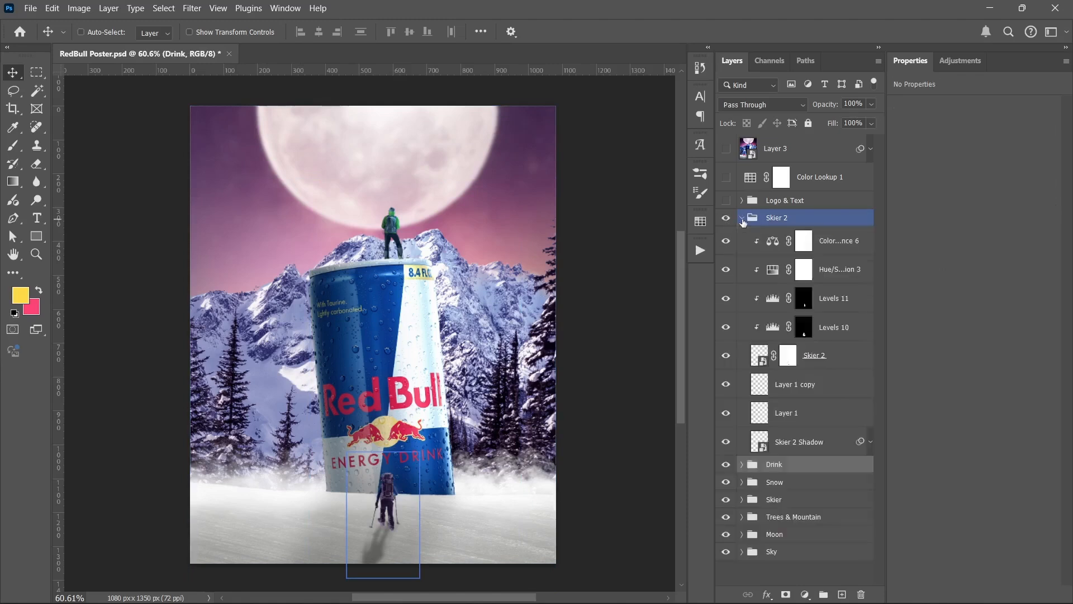
# Step: Hide every layer in the Skier 2 group except the Skier 2 photo, including its four adjustments, Layer 1, Layer 1 copy and Skier 2 Shadow
pyautogui.click(726, 323)
pyautogui.click(726, 298)
pyautogui.click(726, 241)
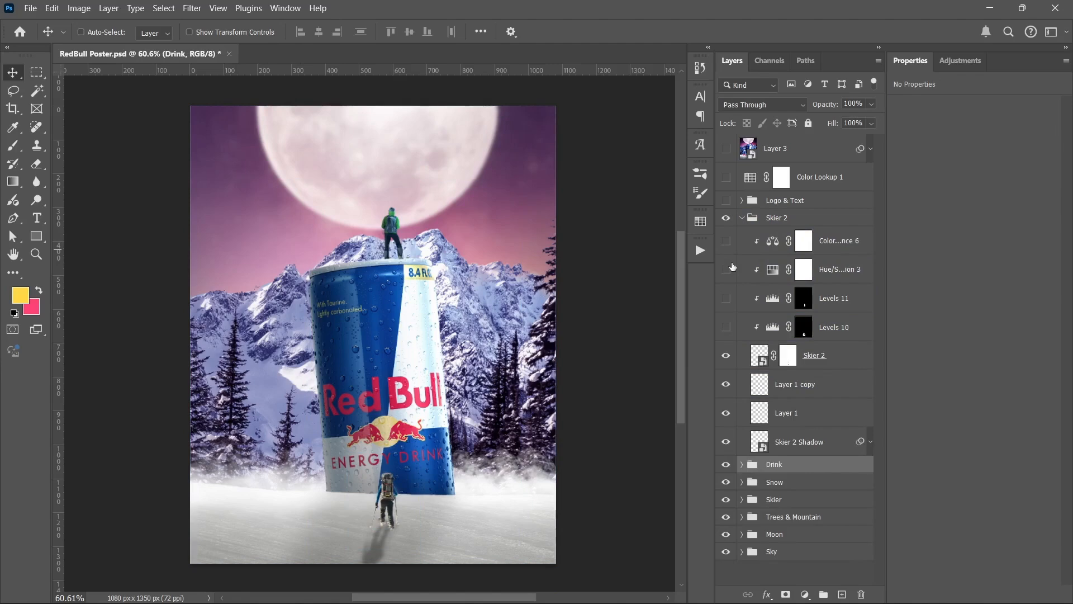
pyautogui.click(727, 269)
pyautogui.click(726, 355)
pyautogui.click(726, 355)
pyautogui.click(726, 384)
pyautogui.click(726, 413)
pyautogui.click(726, 442)
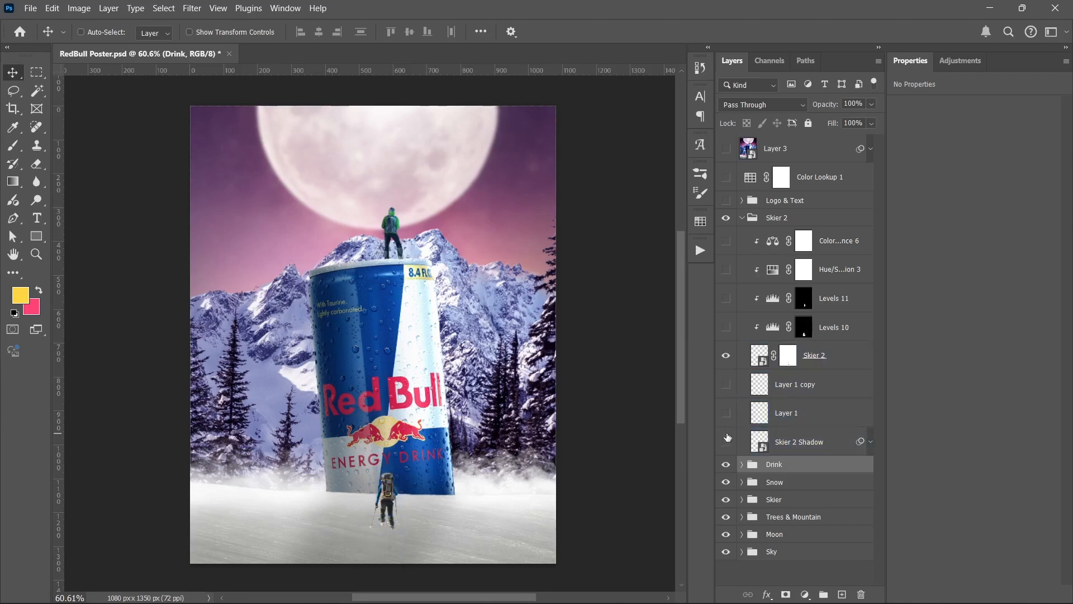
# Step: Compare the Skier 2 photo hidden and shown, and show the Layer 1 copy, Layer 1 and Skier 2 Shadow layers
pyautogui.click(726, 353)
pyautogui.click(726, 352)
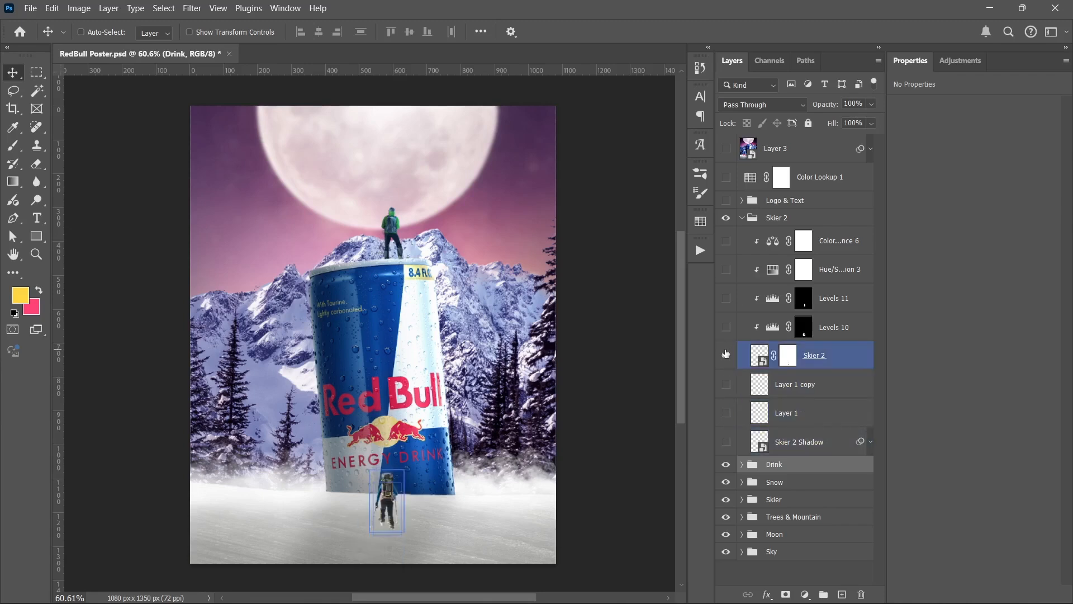
pyautogui.click(726, 353)
pyautogui.click(726, 354)
pyautogui.click(726, 384)
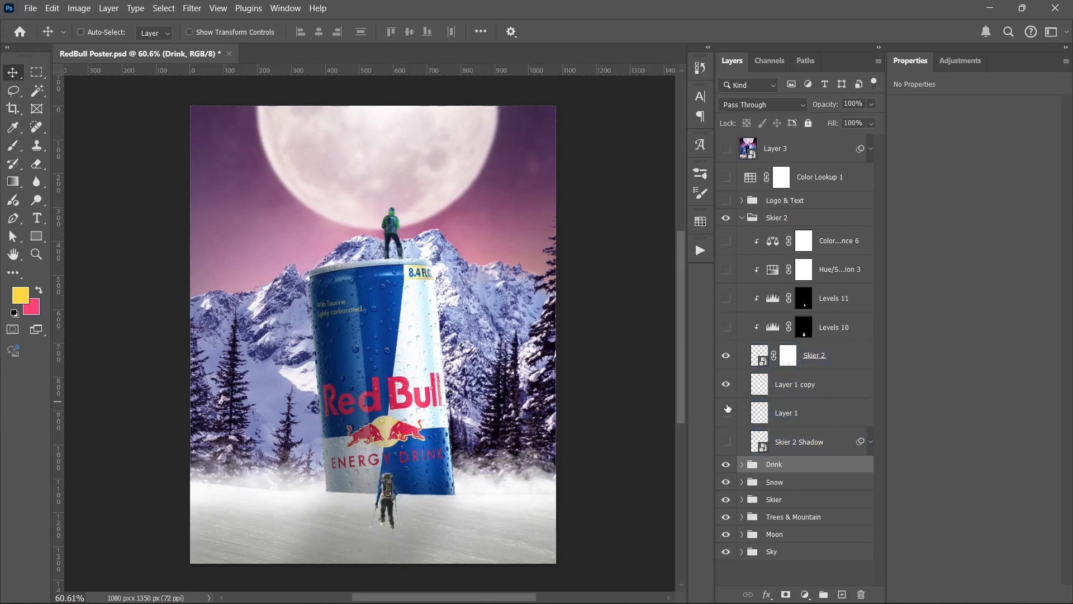
pyautogui.click(727, 413)
pyautogui.click(726, 442)
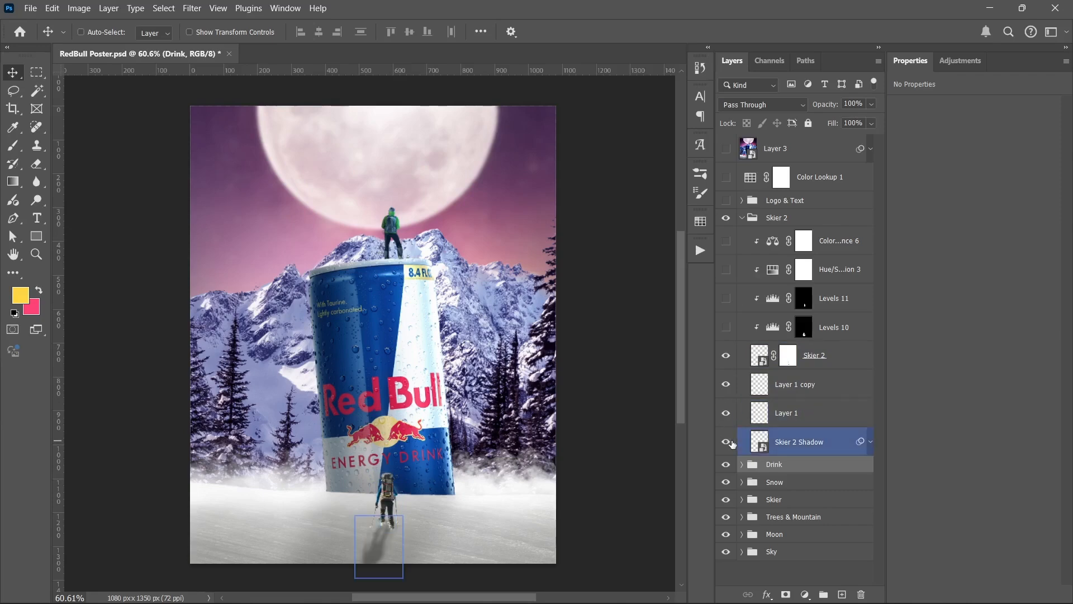
# Step: Show Levels 10, Levels 11, Hue/Saturation 3 and Color Balance 6 on the second skier, and review the Color Balance and Hue/Saturation settings
pyautogui.click(726, 328)
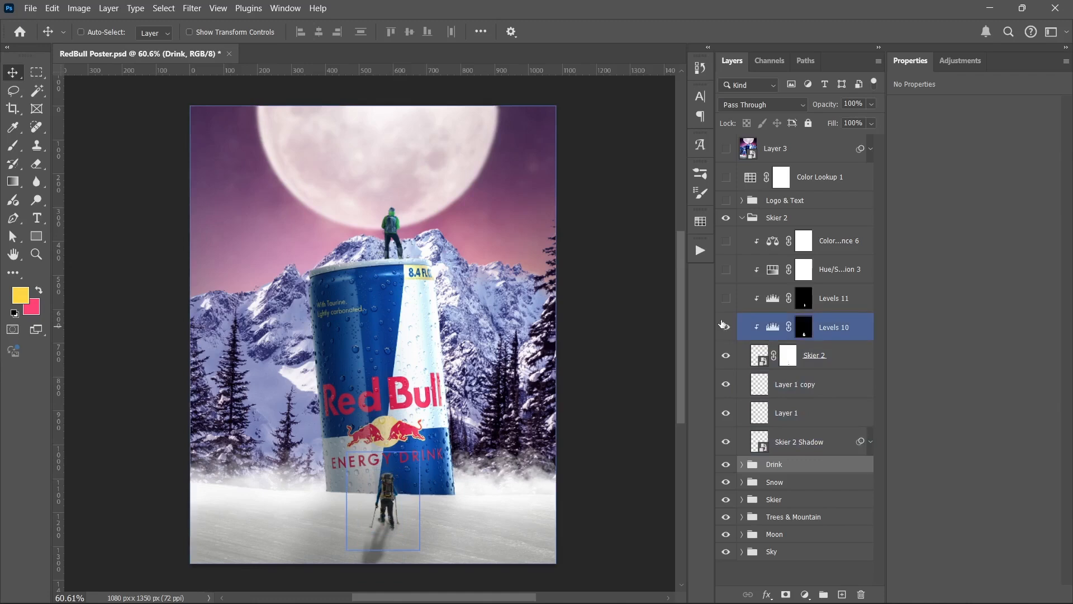
pyautogui.click(725, 298)
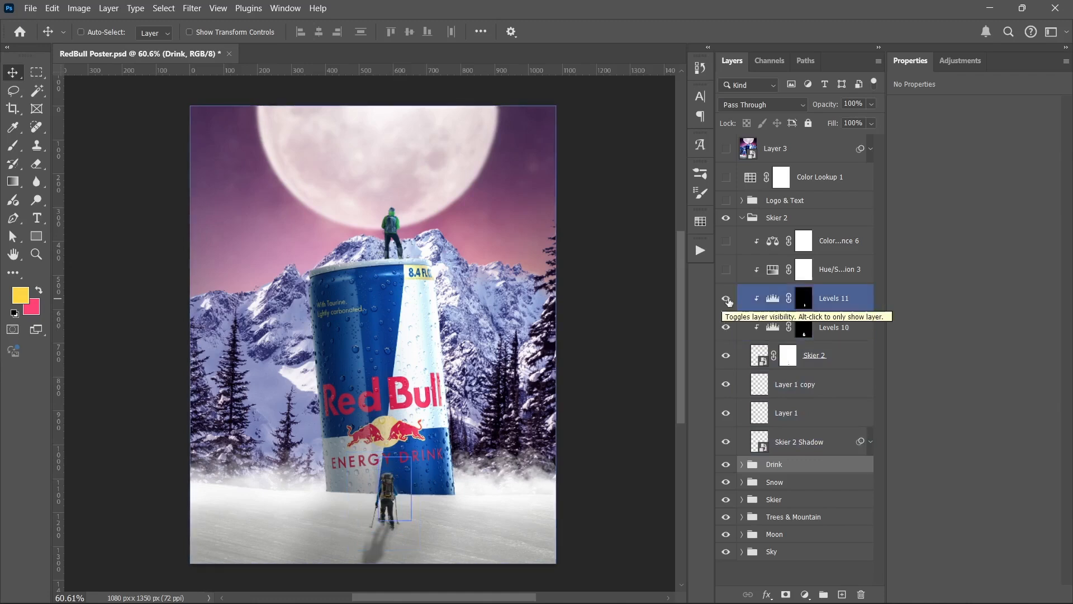
pyautogui.click(724, 269)
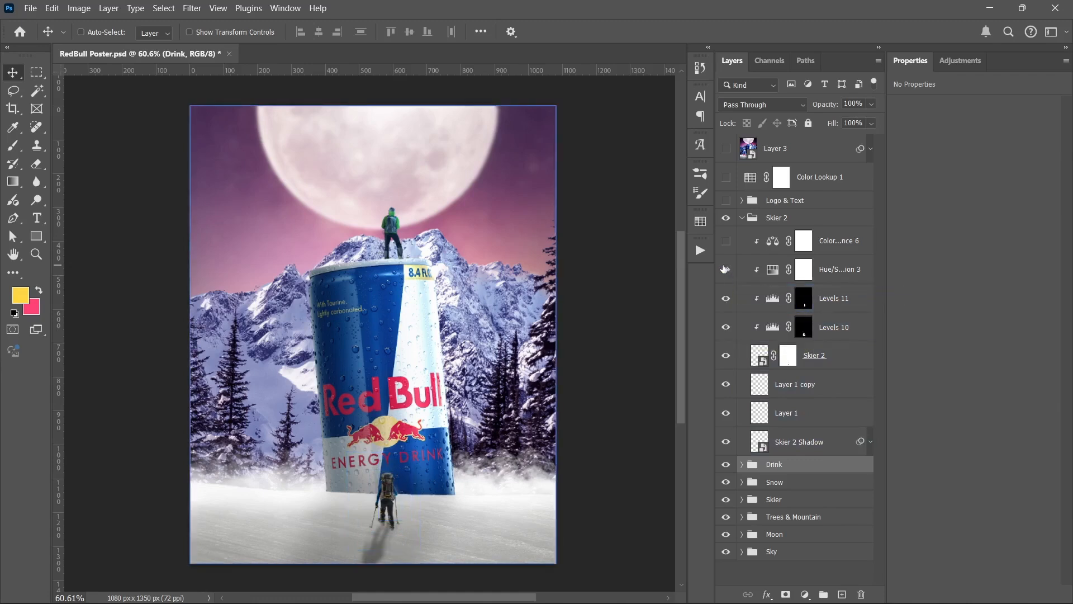
pyautogui.click(723, 250)
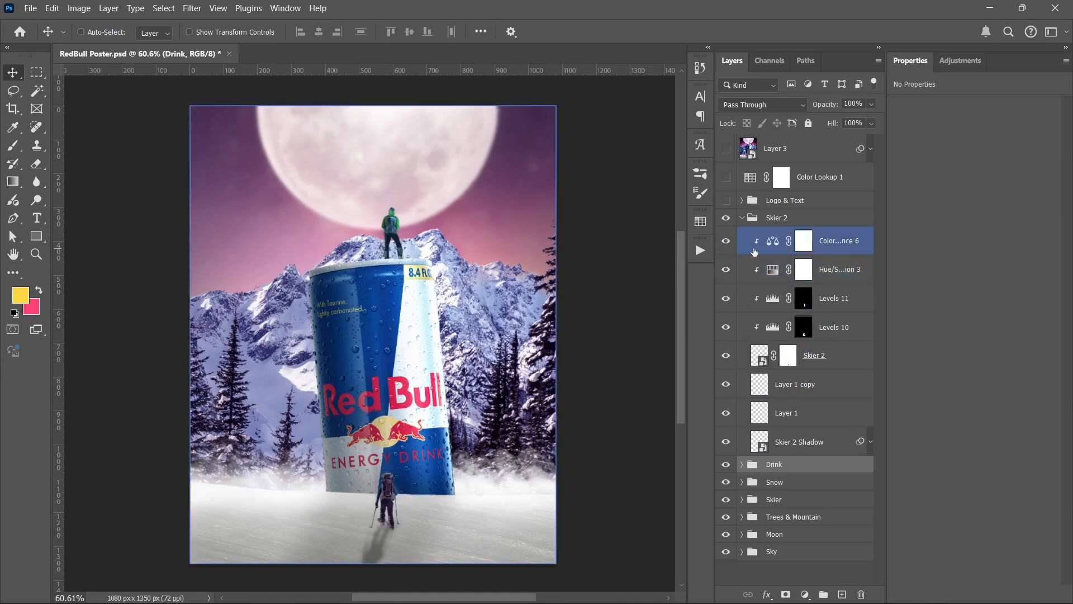
pyautogui.click(773, 242)
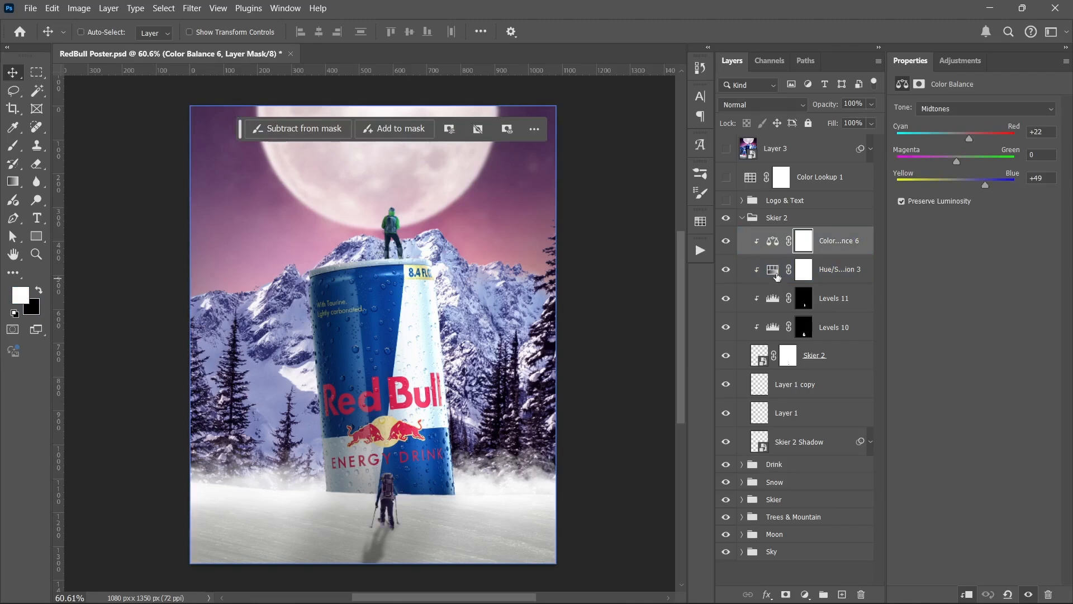
pyautogui.click(774, 270)
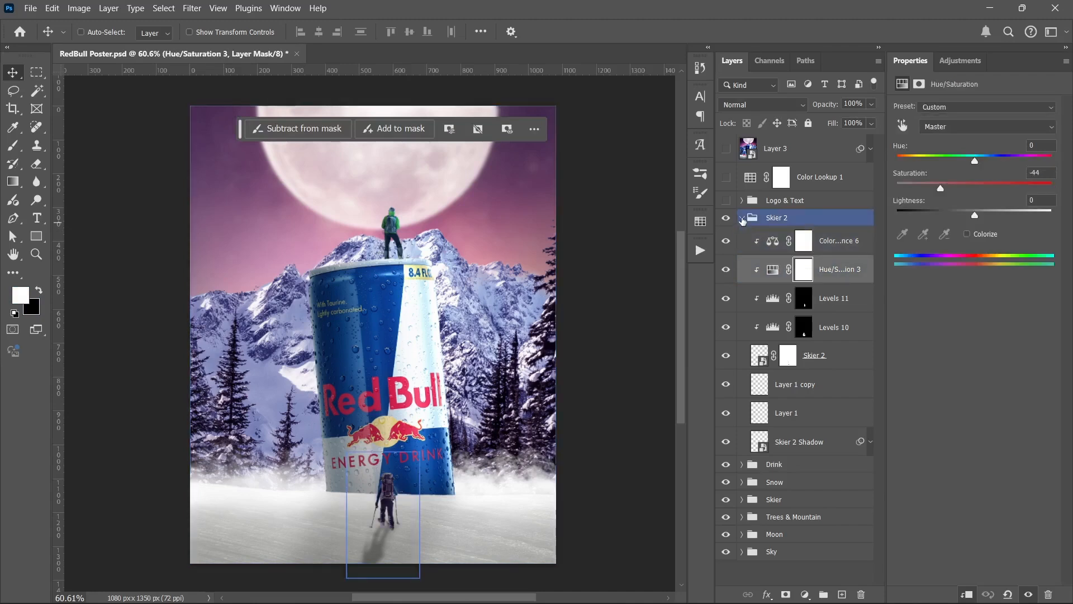
# Step: Collapse the Skier 2 group, and show and expand the Logo & Text group
pyautogui.click(742, 218)
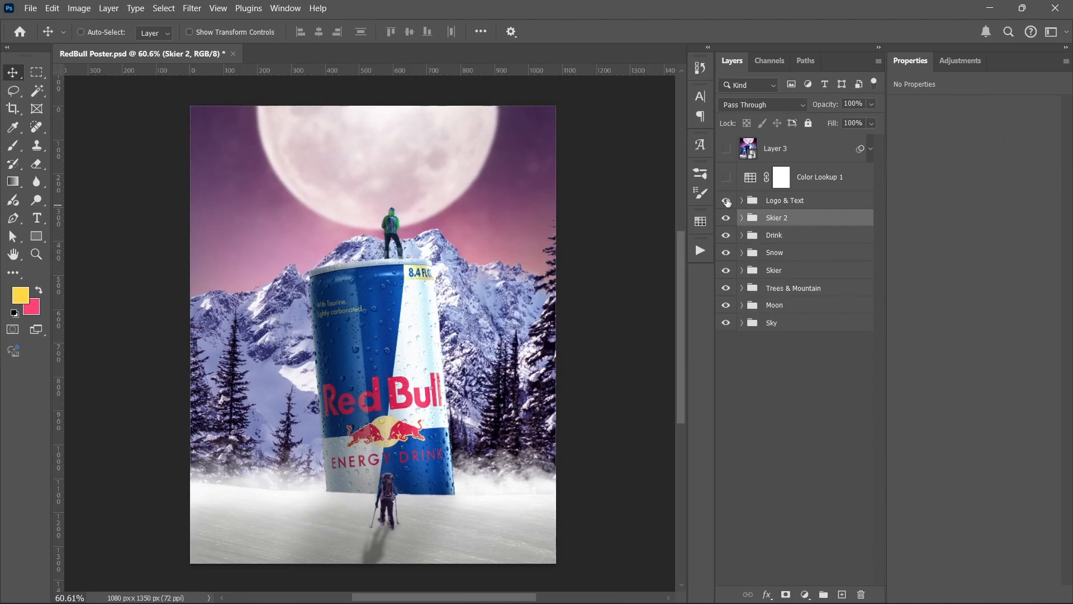
pyautogui.click(726, 201)
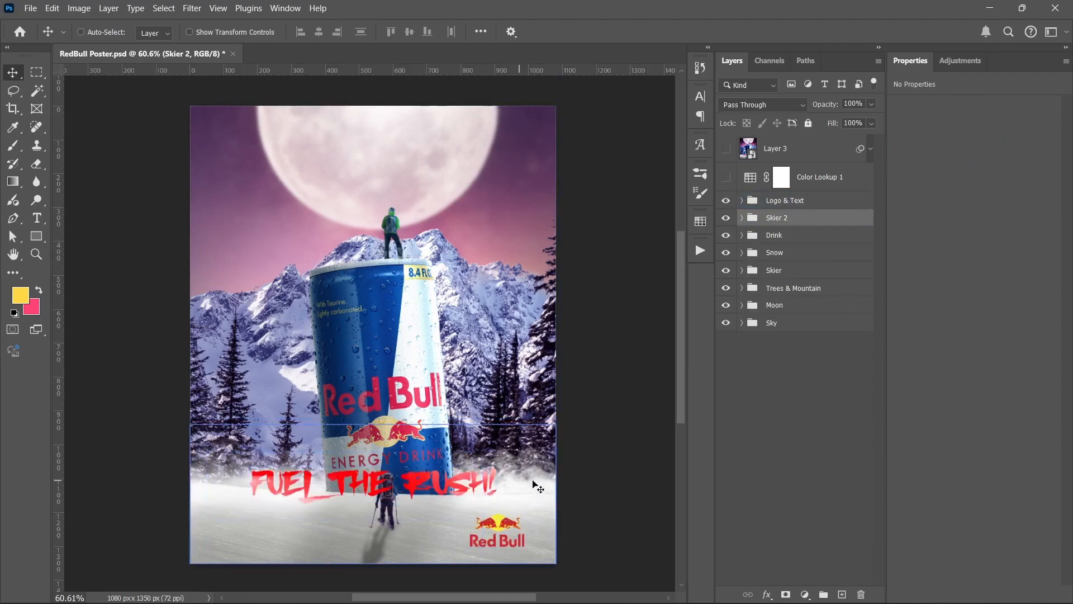
pyautogui.click(742, 200)
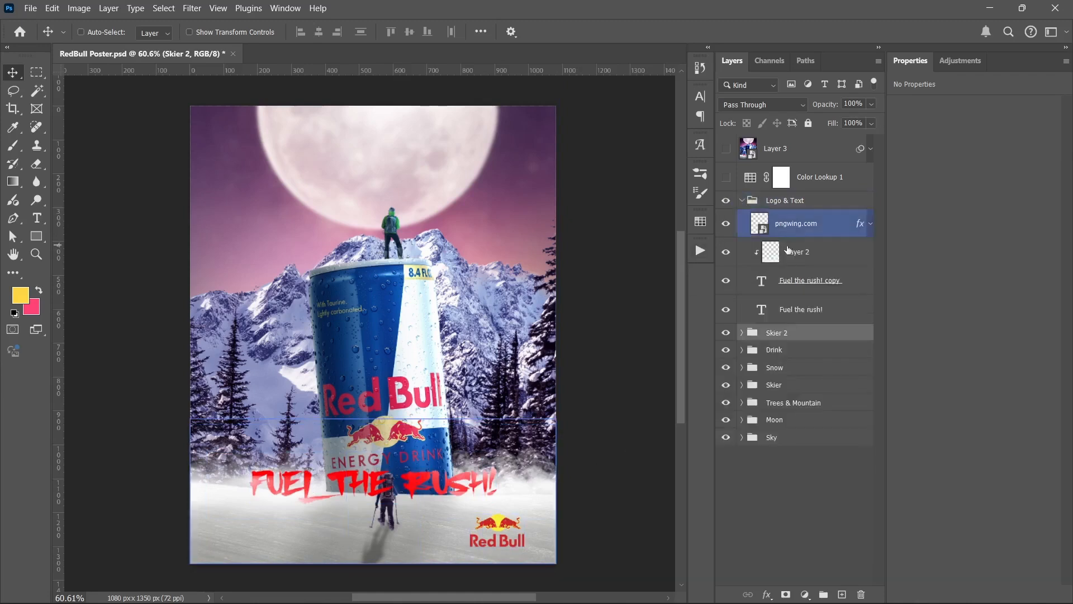
# Step: Examine the pngwing.com logo and Fuel the rush! copy text layers, compare Layer 2 hidden and shown, and collapse the Logo & Text group
pyautogui.click(754, 224)
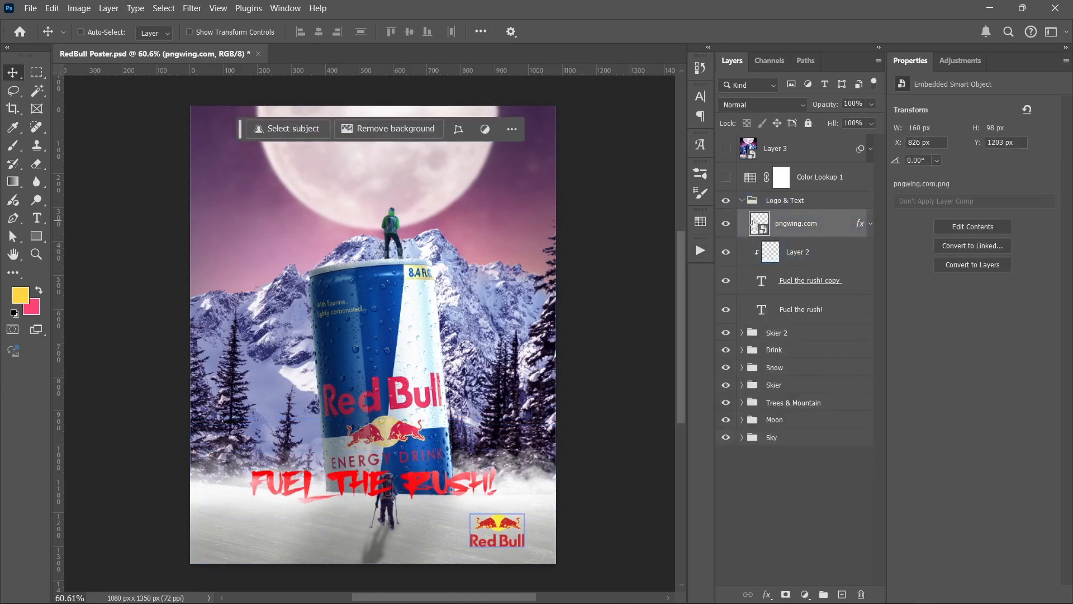
pyautogui.click(761, 283)
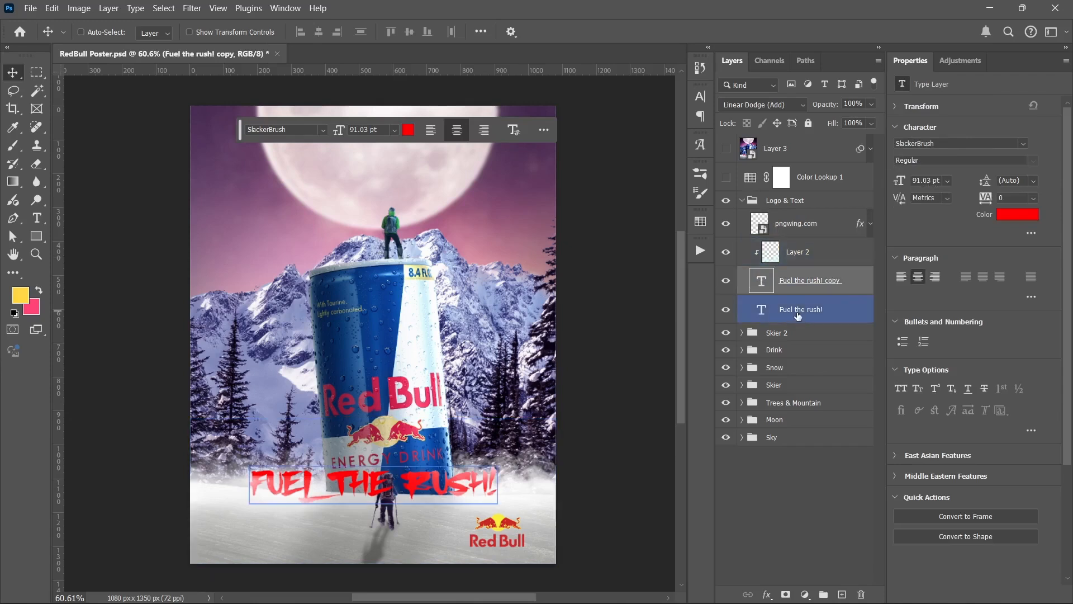
pyautogui.click(727, 252)
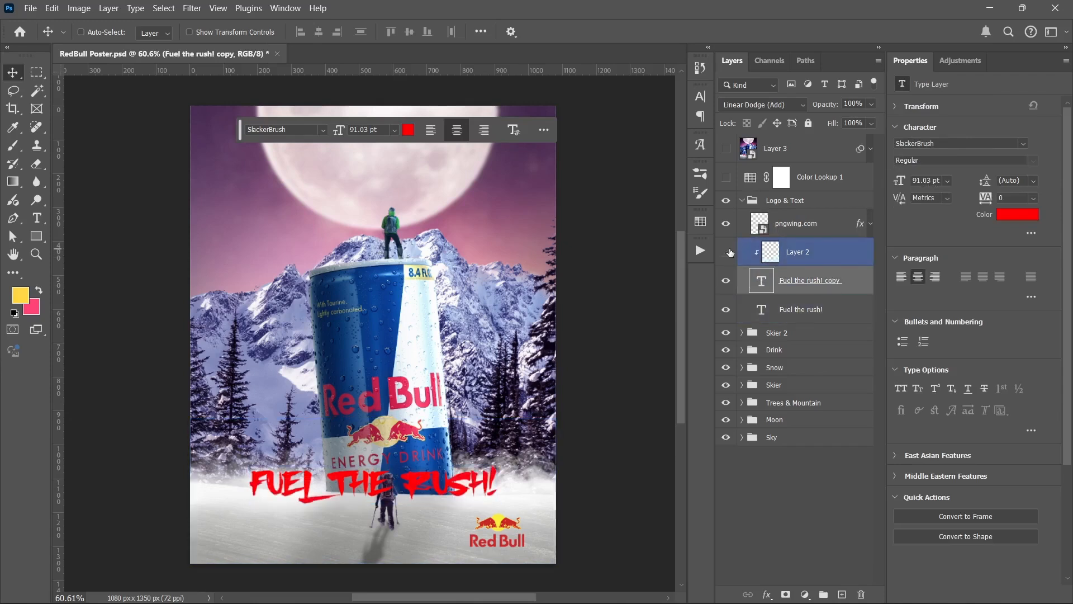
pyautogui.click(727, 252)
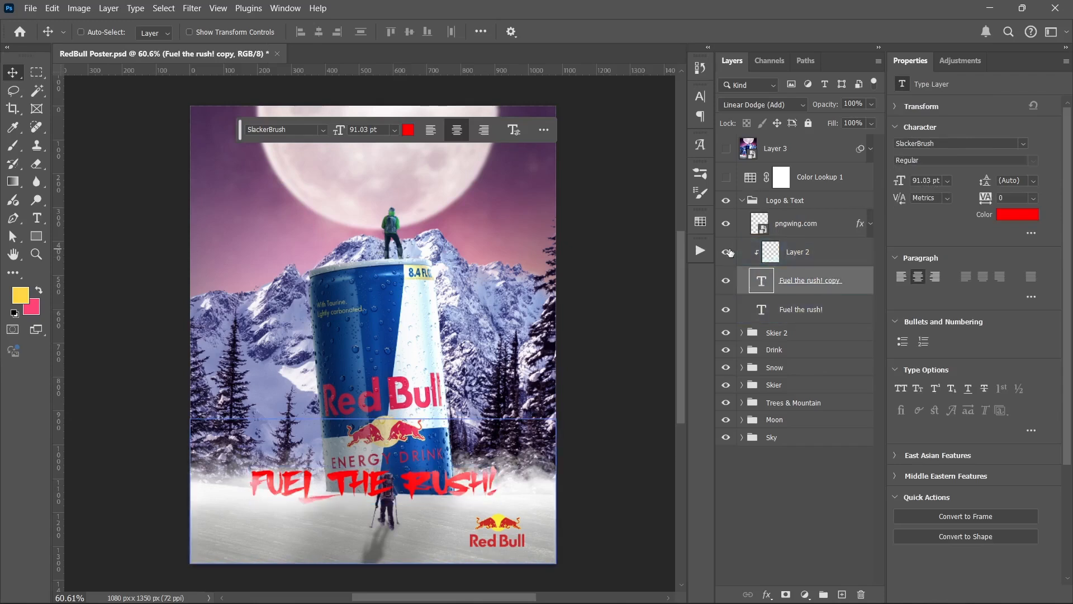
pyautogui.click(743, 201)
# Step: Show the Color Lookup 1 adjustment and Layer 3 above all groups, review the properties of each, and deselect all layers
pyautogui.click(726, 177)
pyautogui.click(756, 178)
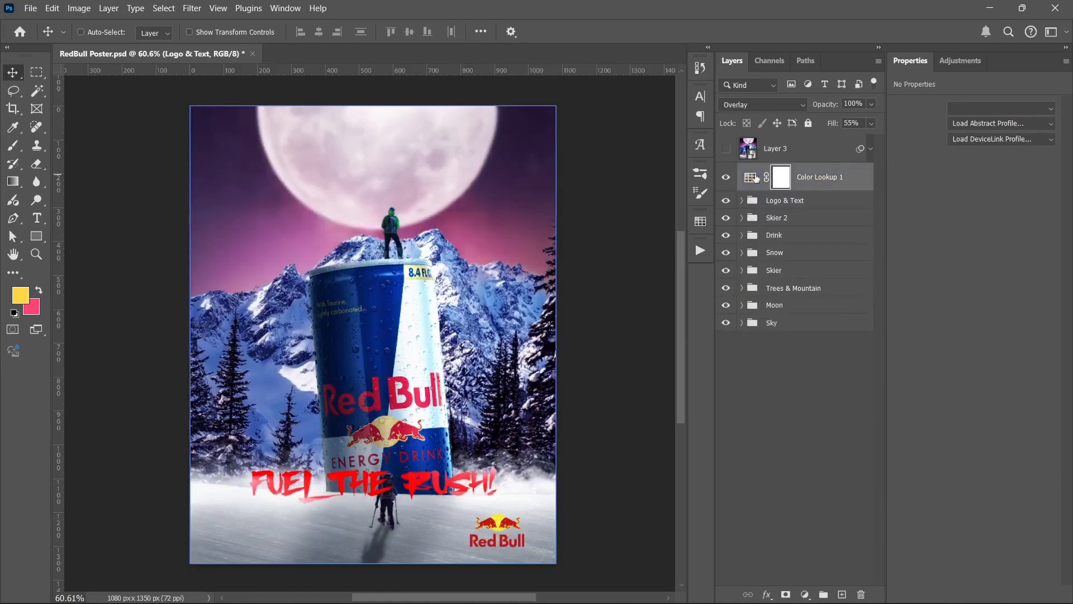
pyautogui.click(726, 148)
pyautogui.click(787, 148)
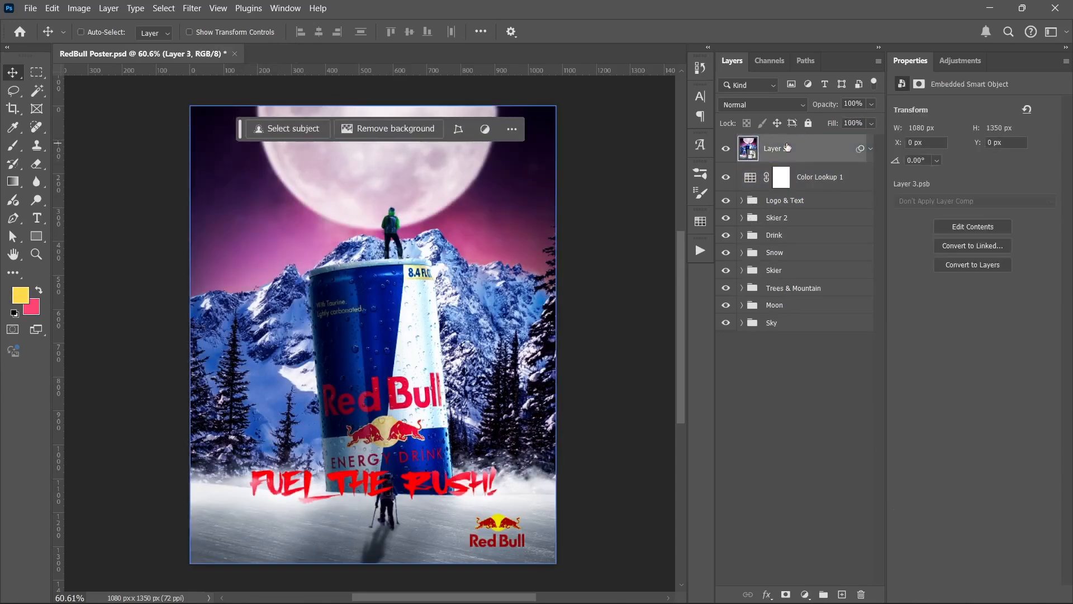
pyautogui.click(777, 390)
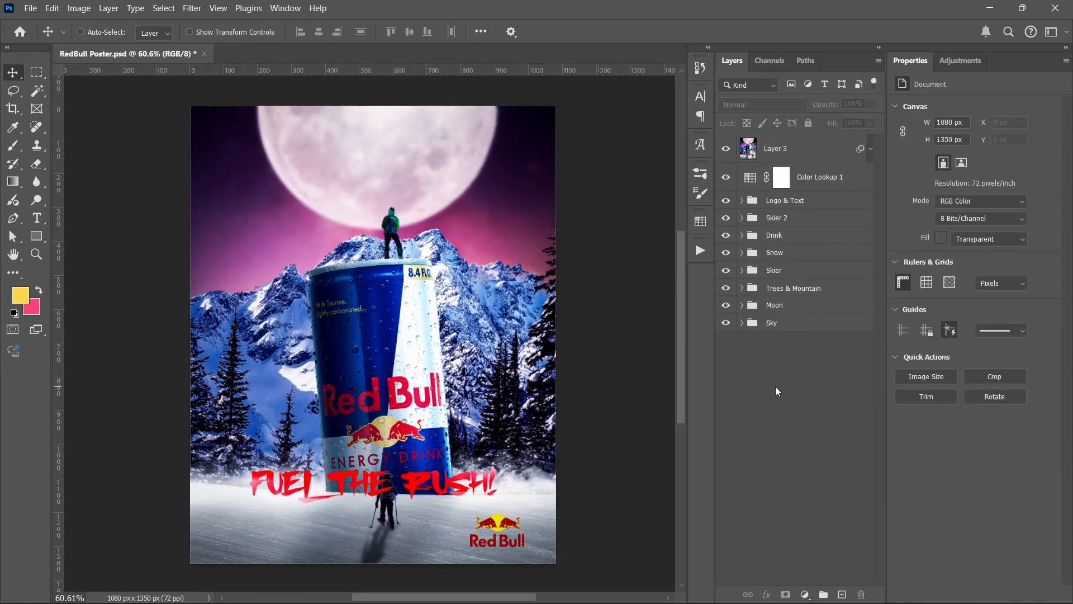